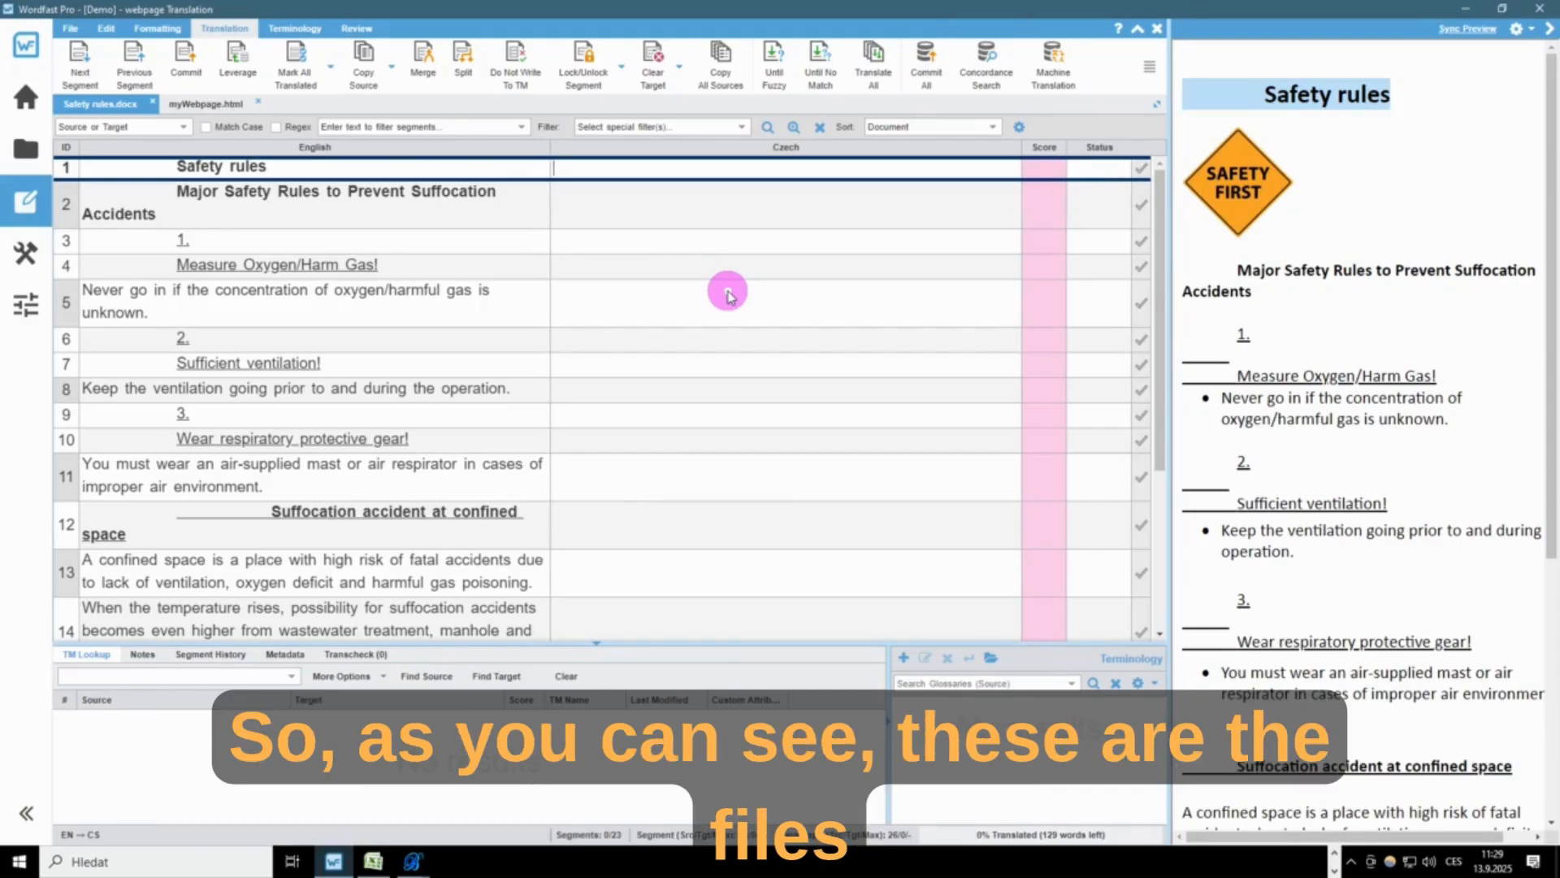
- Look over the open translation files, then close both Safety rules.docx and myWebpage.html
{"action": "left_click", "coordinate": [201, 111]}
{"action": "scroll", "coordinate": [650, 321], "scroll_direction": "up", "scroll_amount": 5}
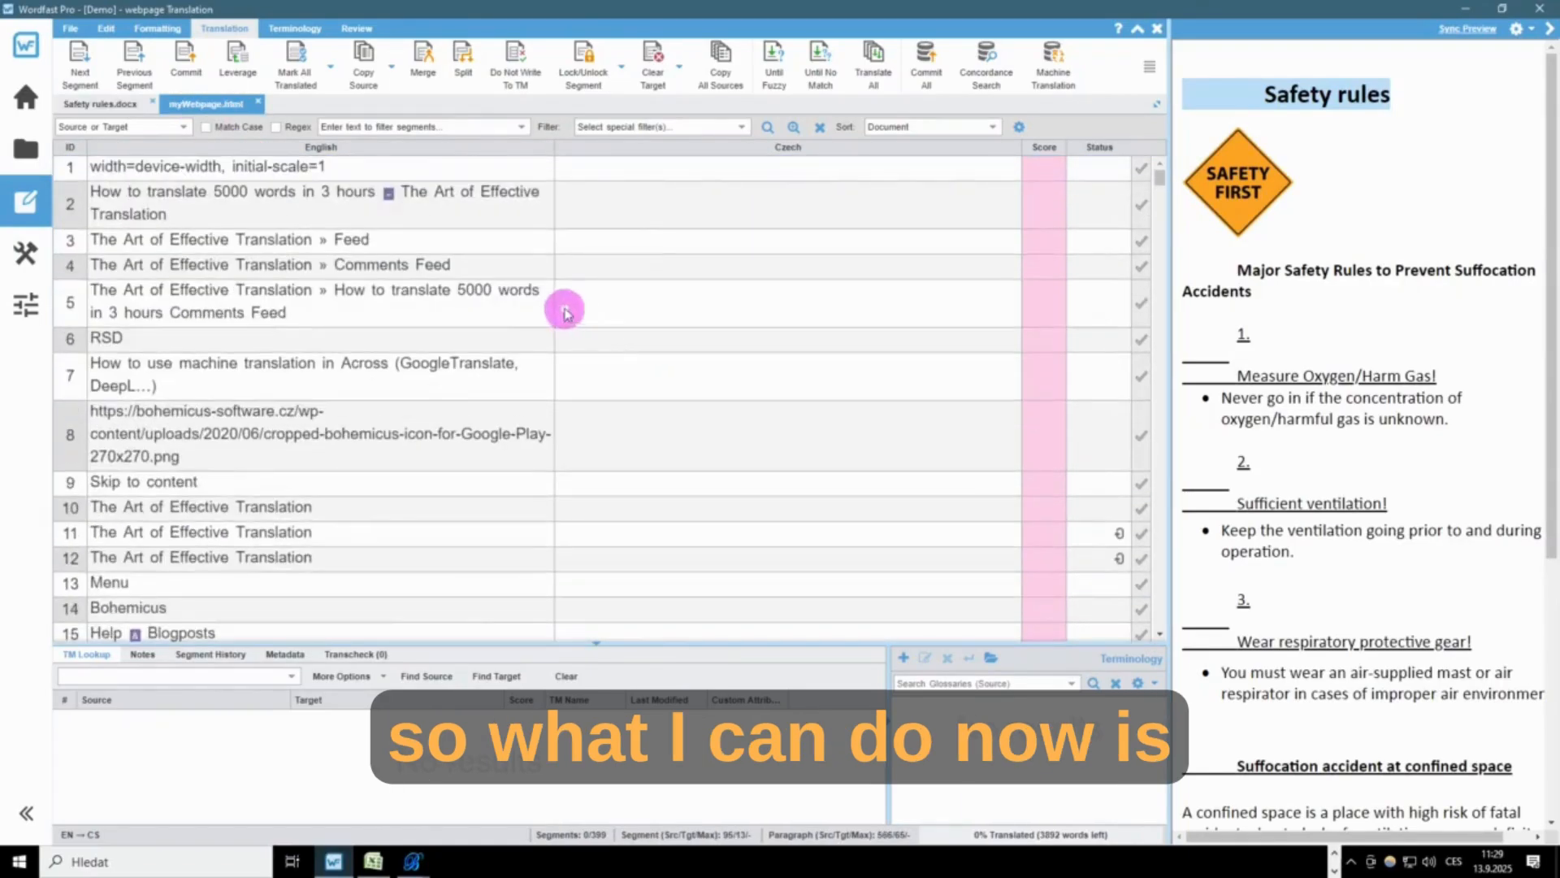
{"action": "left_click", "coordinate": [116, 108]}
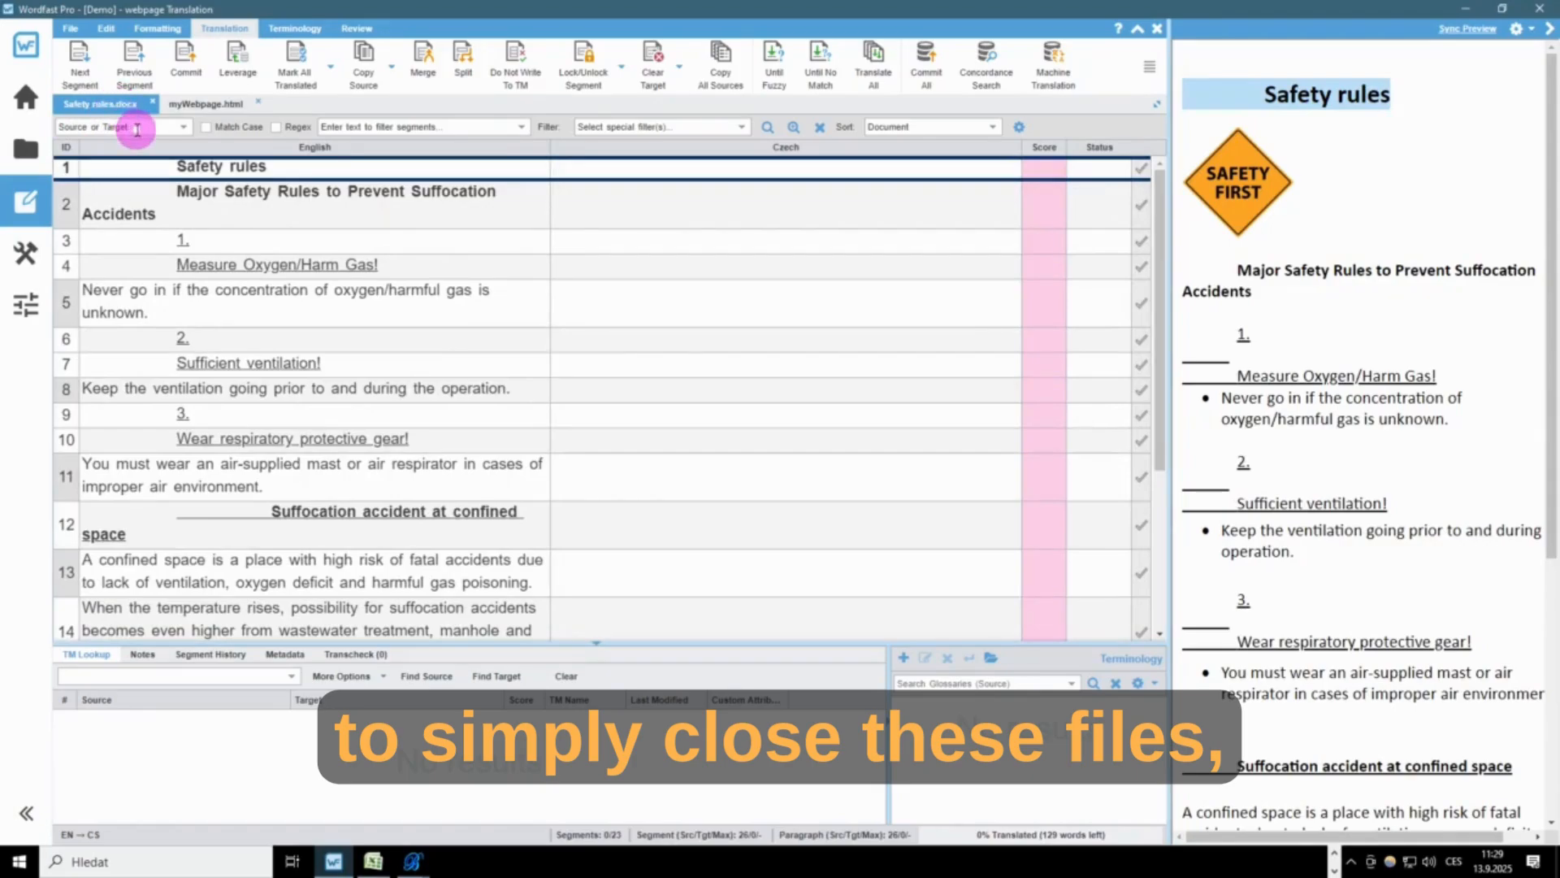
{"action": "left_click", "coordinate": [151, 103]}
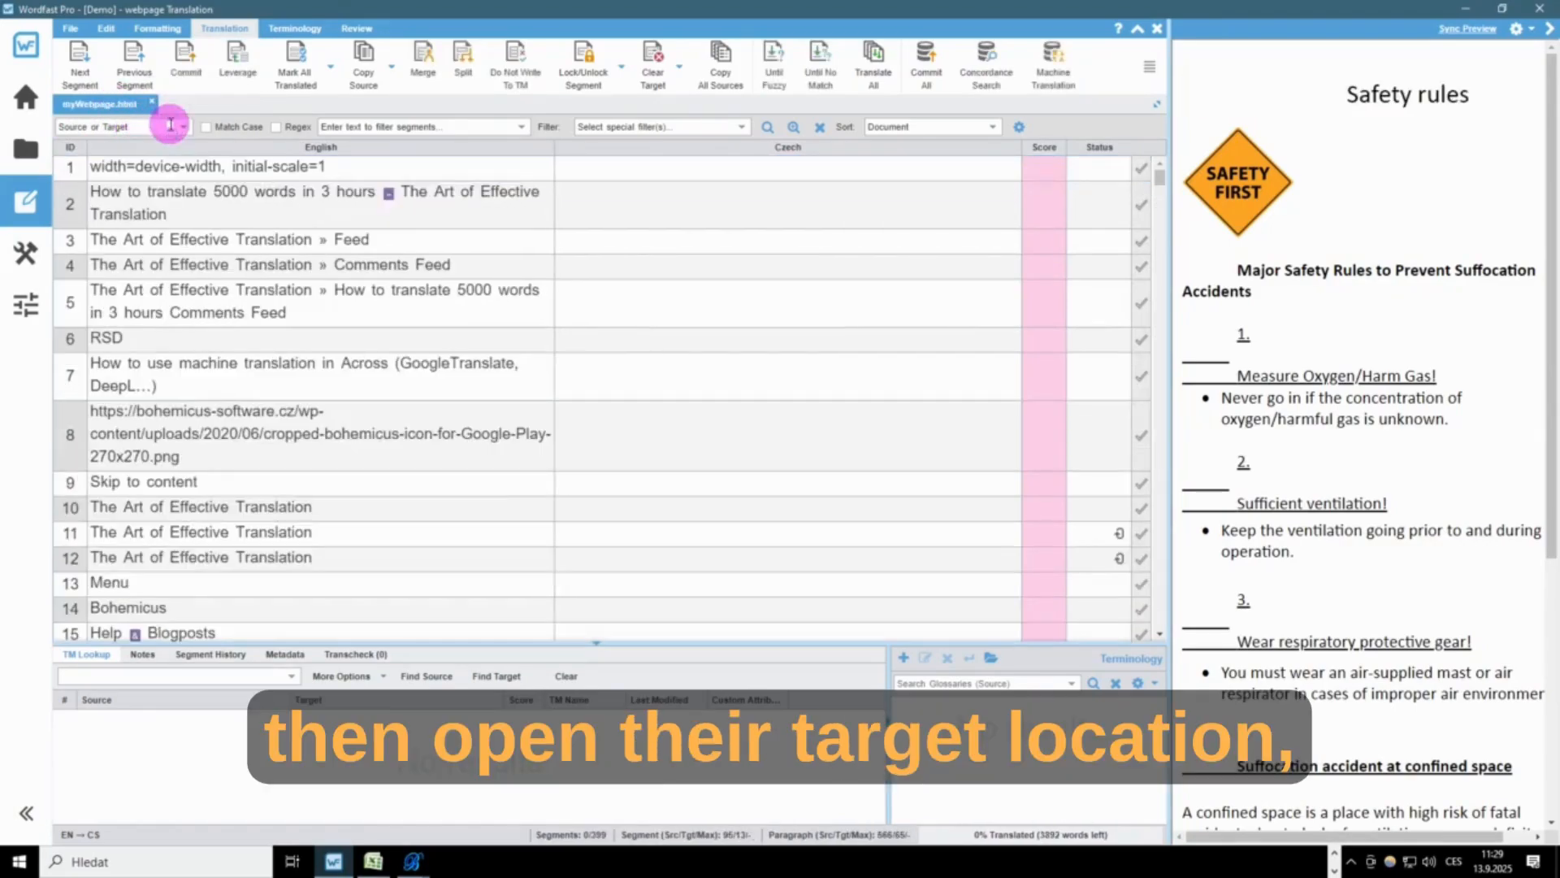
{"action": "left_click", "coordinate": [151, 102]}
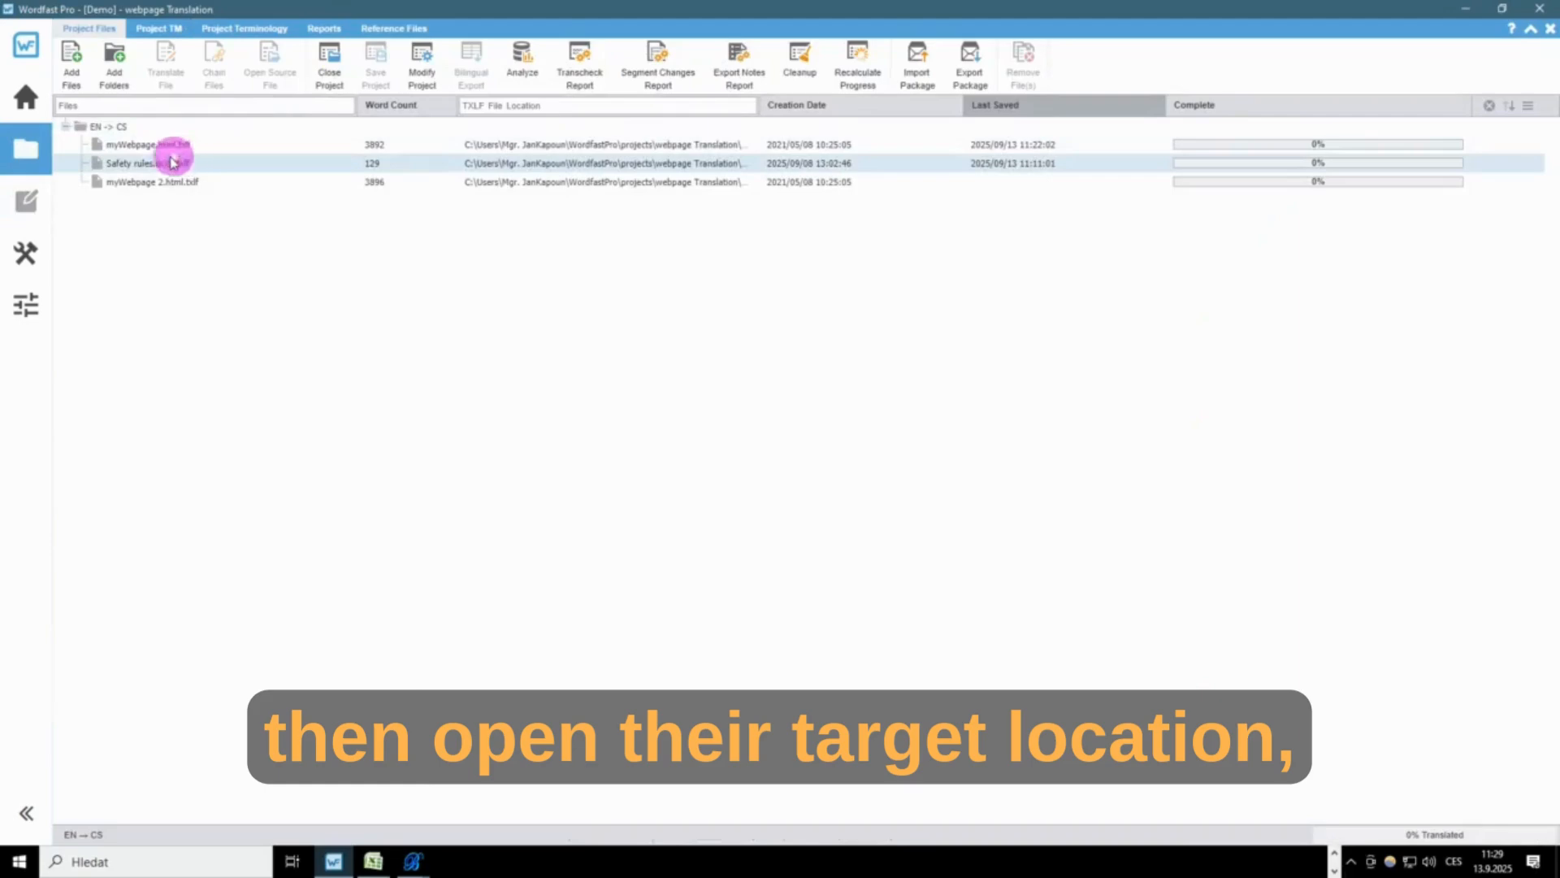
- Open the folder location of the project file Safety rules.docx.txlf and move its window toward the middle of the desktop
{"action": "left_click", "coordinate": [143, 166]}
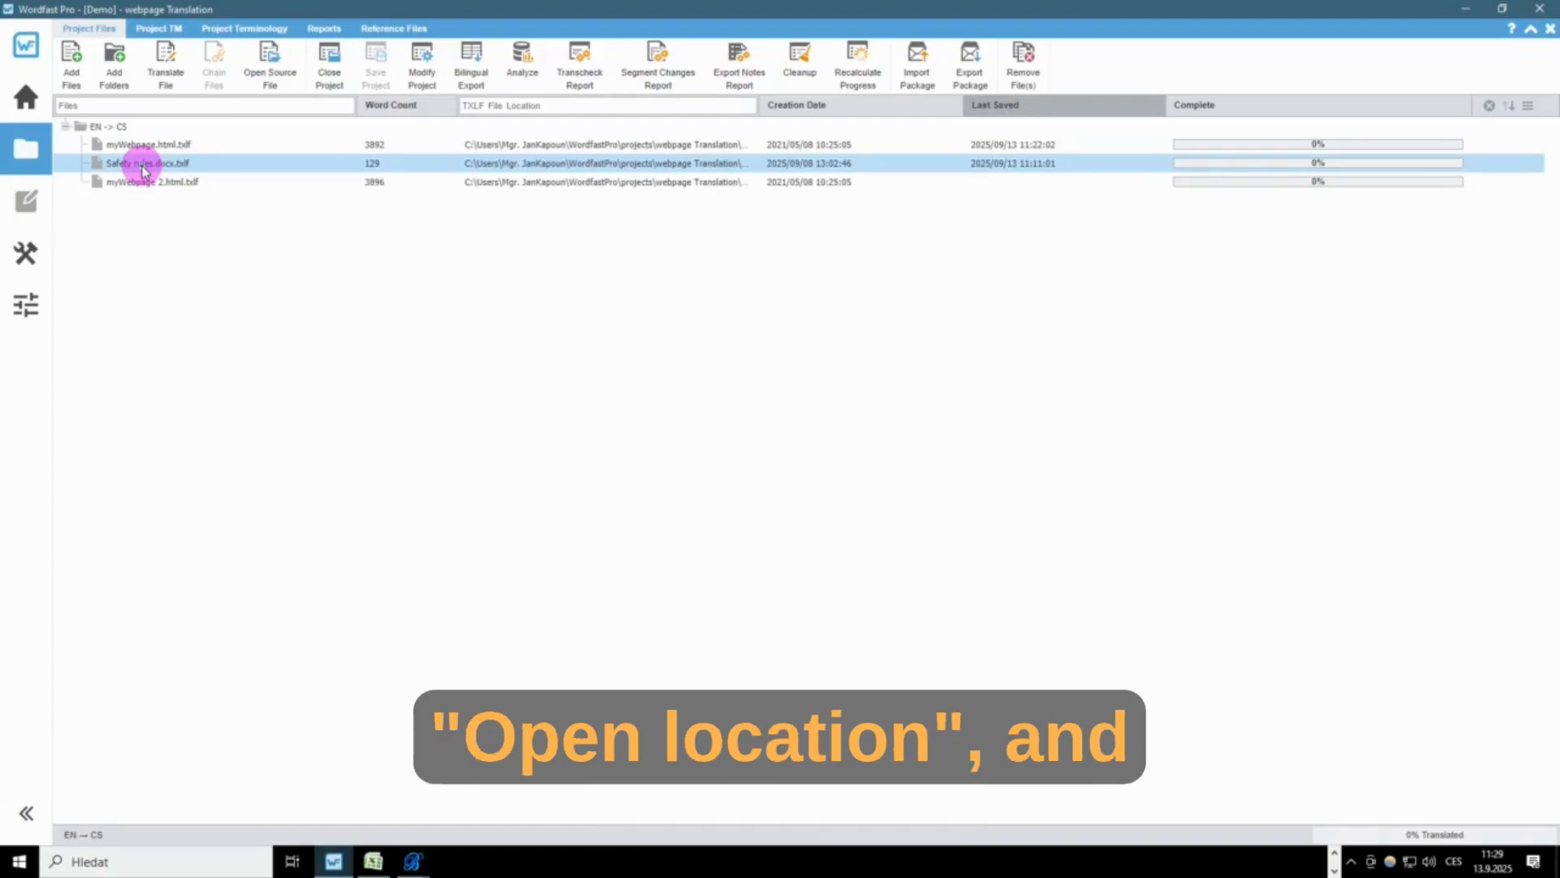
{"action": "right_click", "coordinate": [142, 167]}
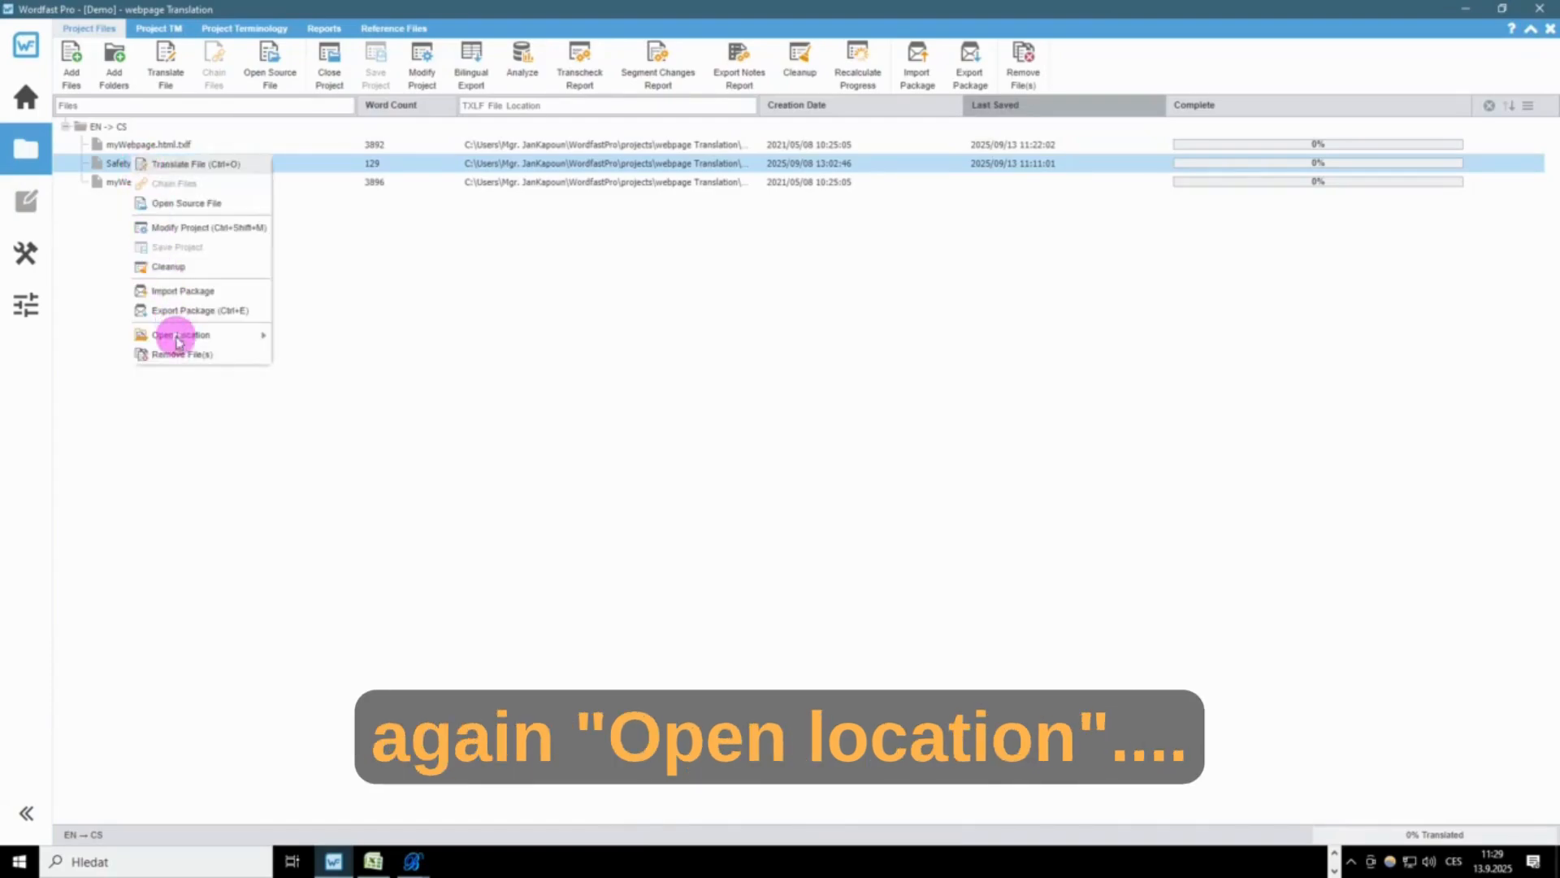
{"action": "mouse_move", "coordinate": [178, 340]}
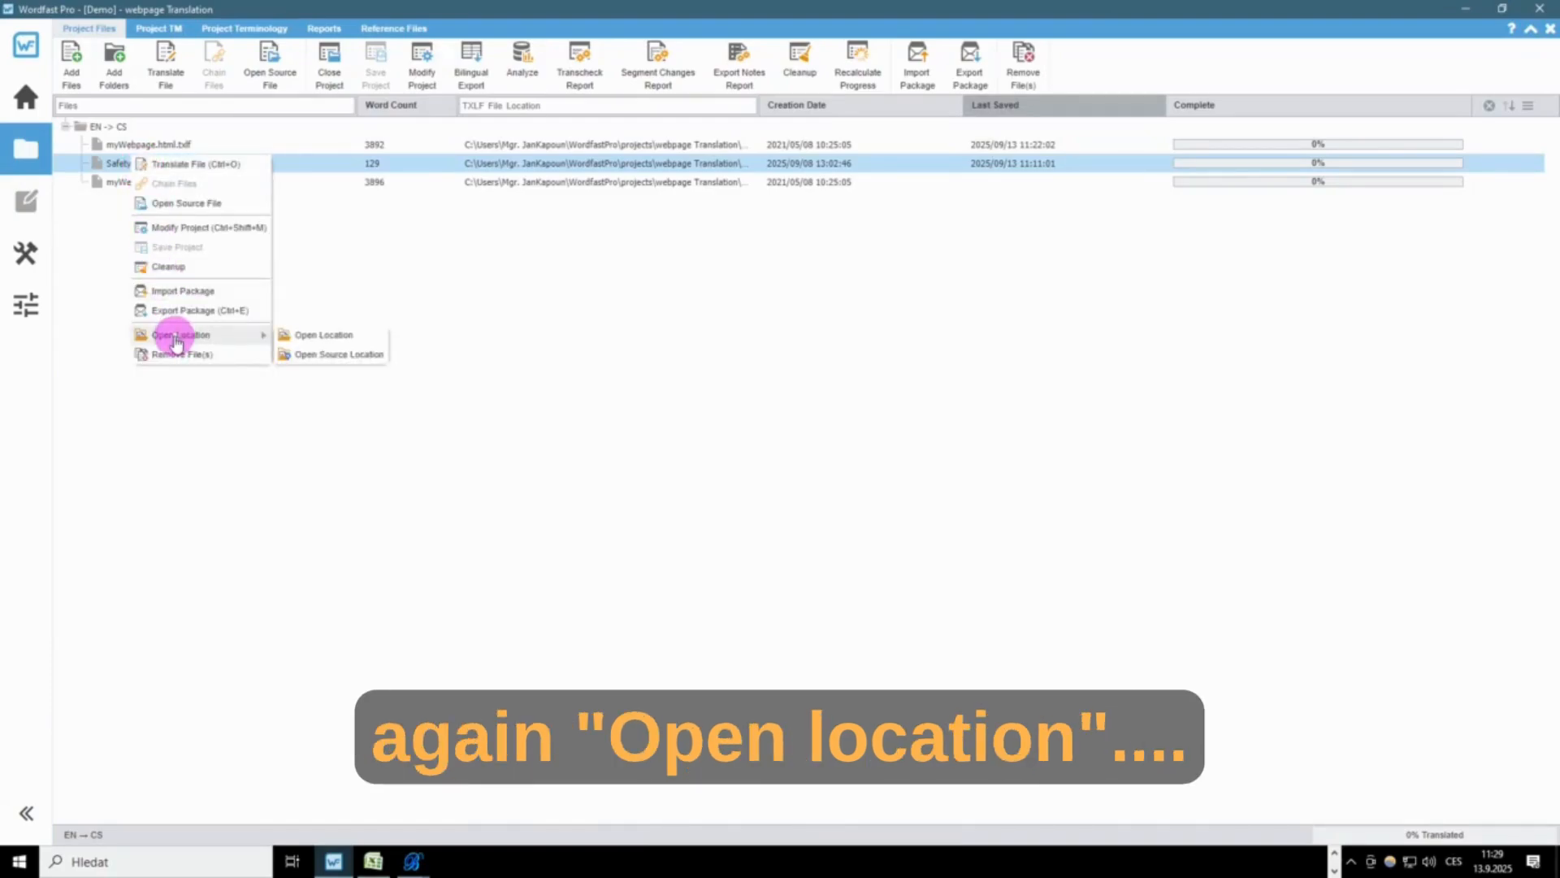
{"action": "left_click", "coordinate": [299, 336]}
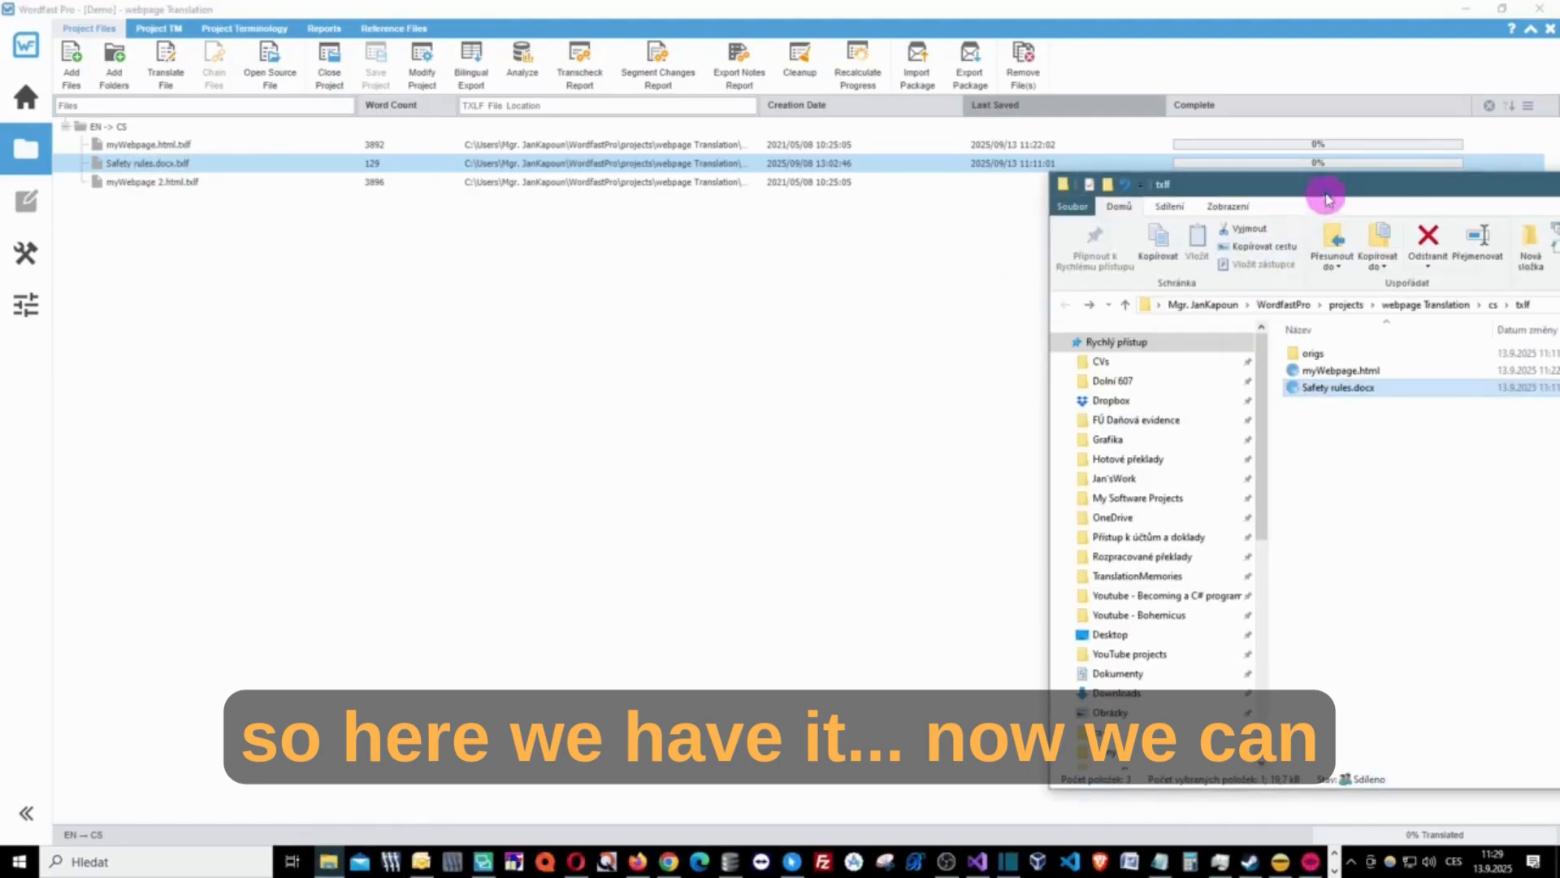
{"action": "left_click_drag", "start_coordinate": [1327, 195], "coordinate": [701, 218]}
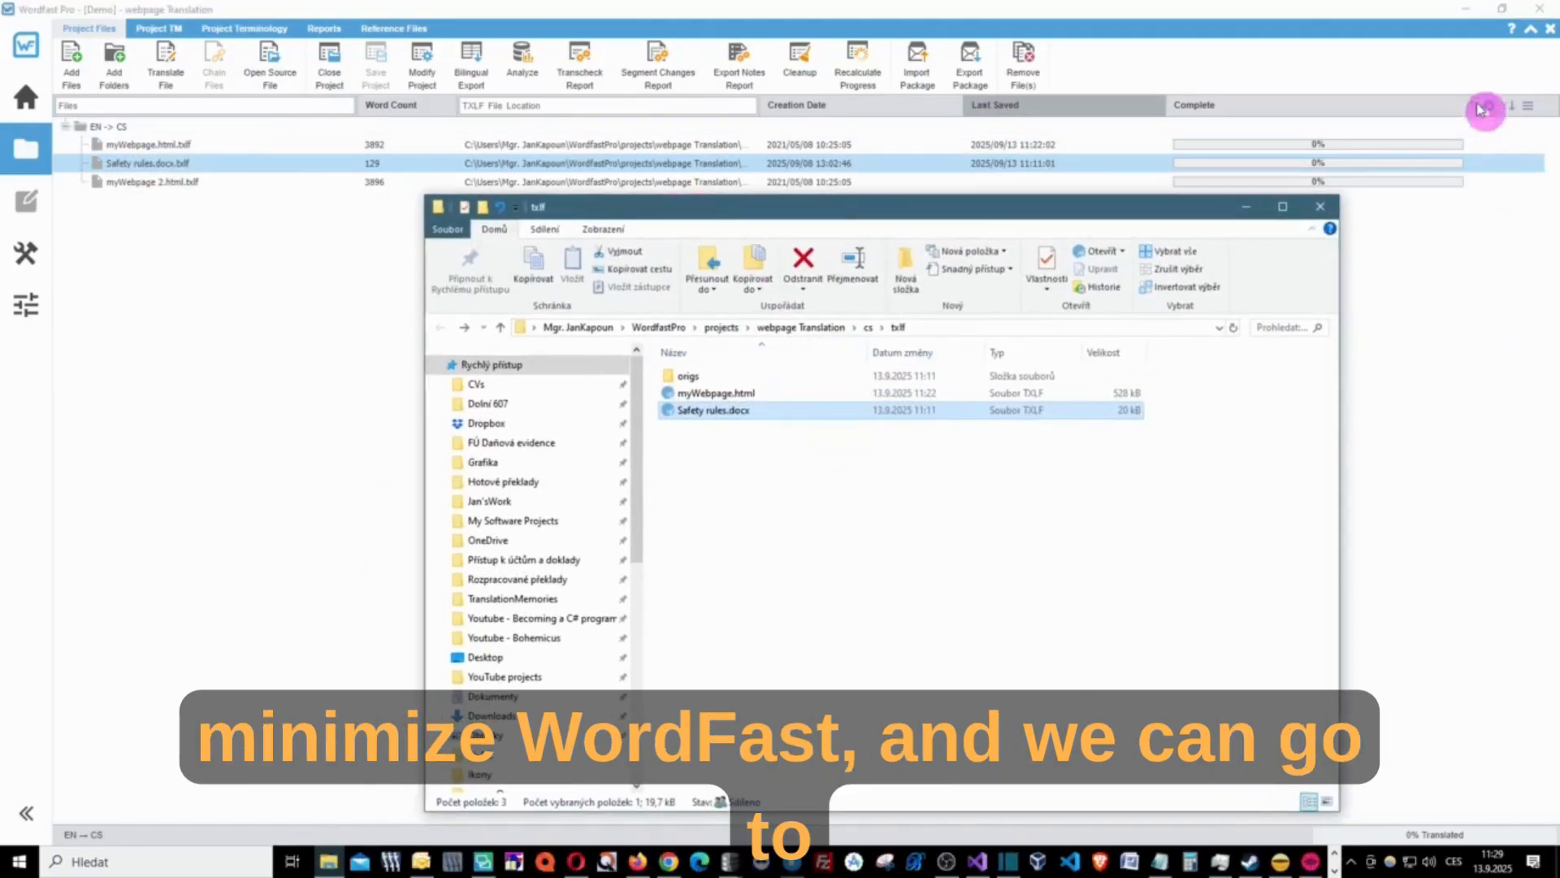
- Minimize Wordfast Pro and arrange the file folder and Bohemicus windows so that the Bohemicus language settings are in view
{"action": "left_click", "coordinate": [1467, 12]}
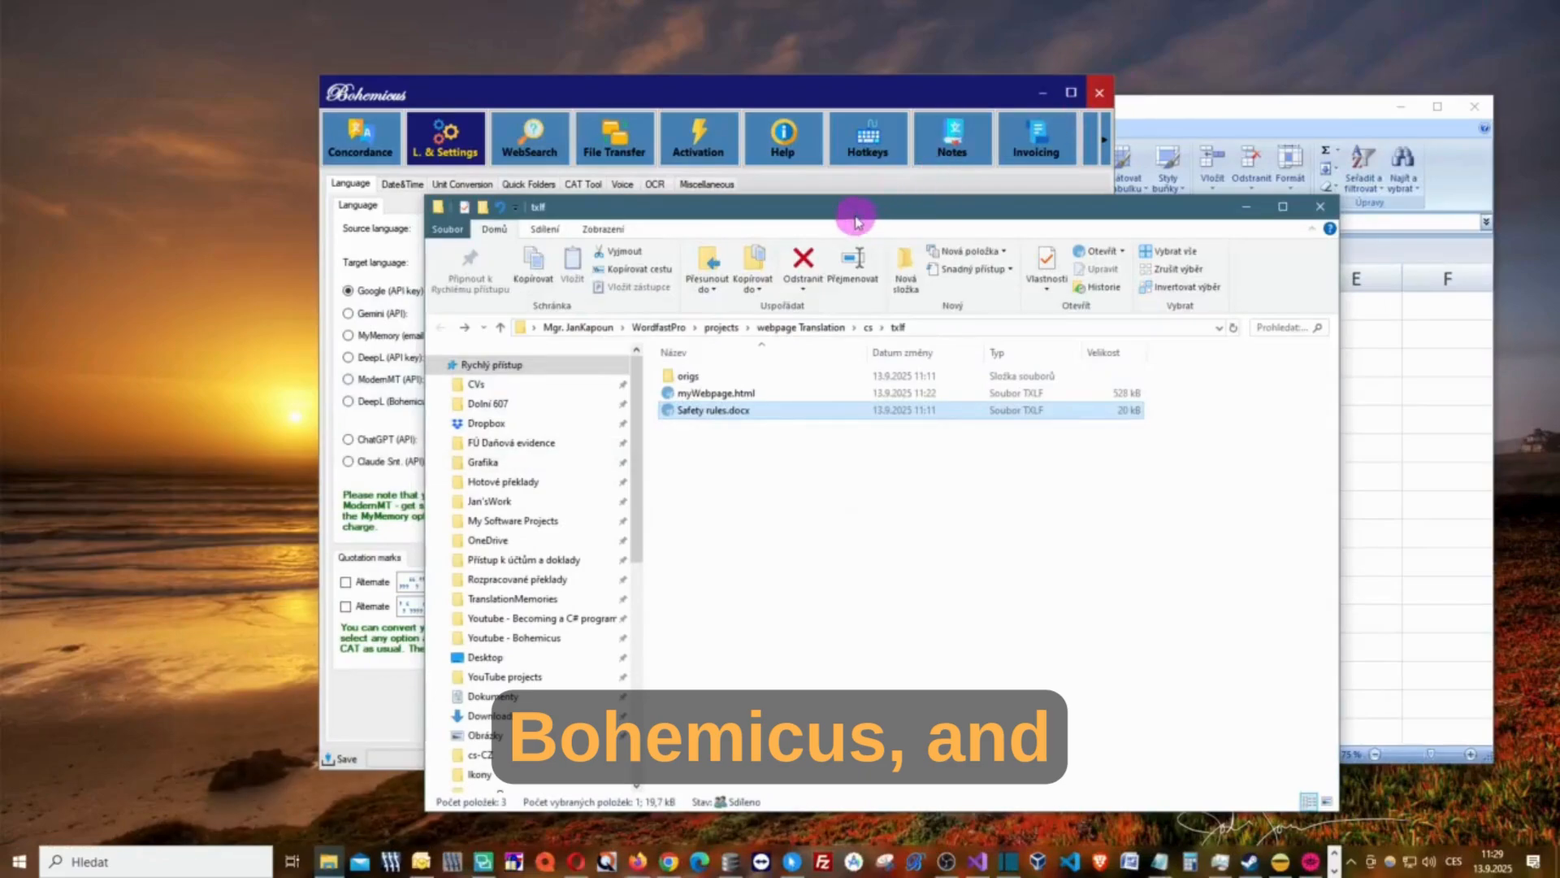
{"action": "left_click_drag", "start_coordinate": [845, 213], "coordinate": [1010, 167]}
{"action": "left_click_drag", "start_coordinate": [908, 100], "coordinate": [735, 95]}
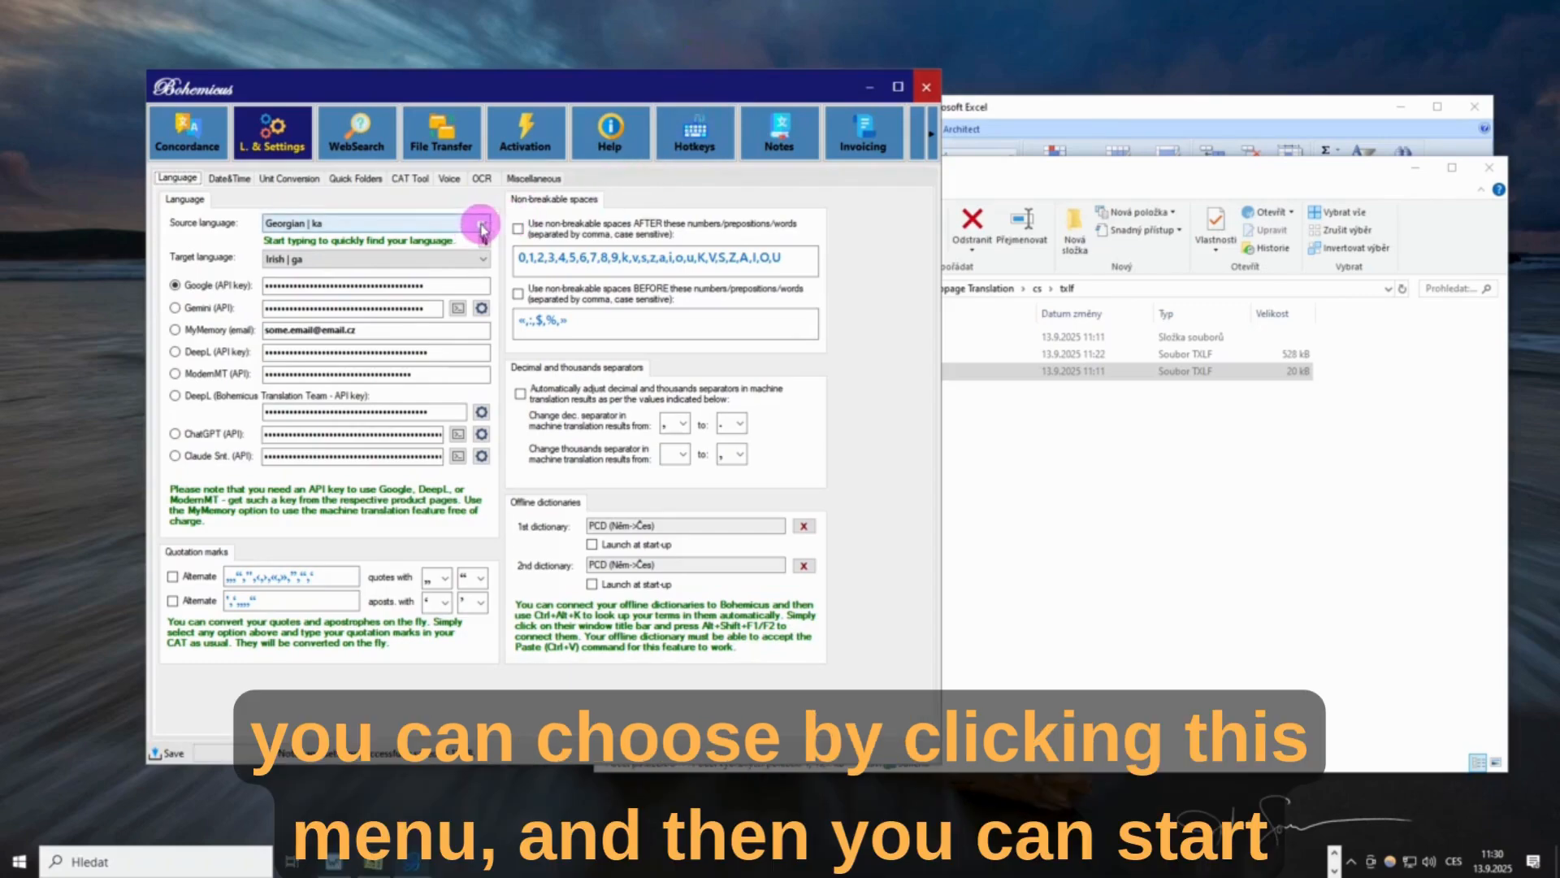
- Set the source language to English and the target language to Spanish
{"action": "left_click", "coordinate": [482, 228]}
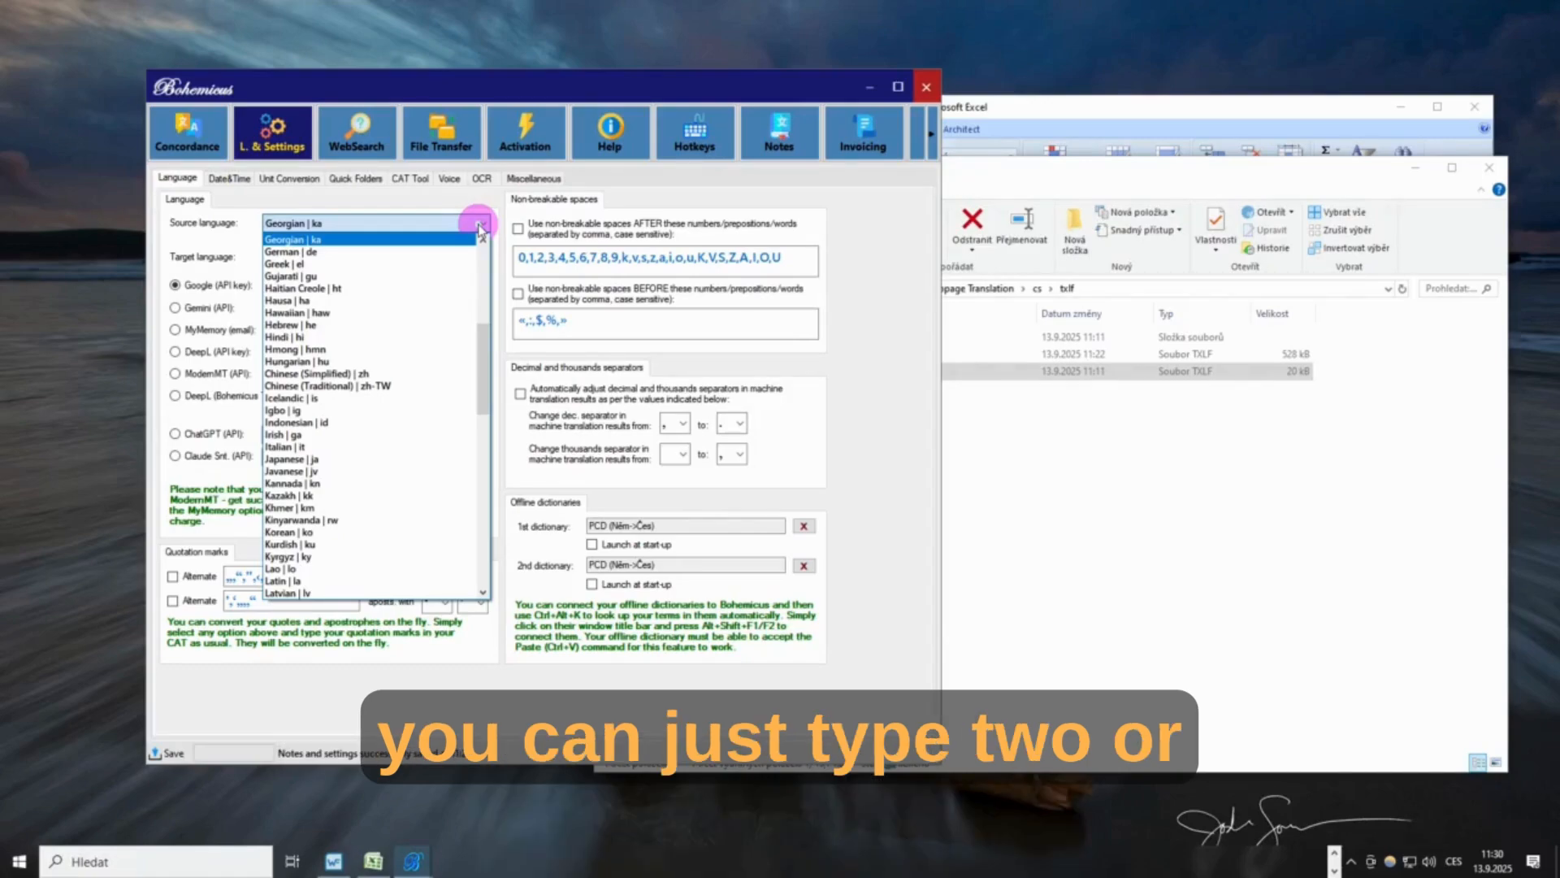
{"action": "type", "text": "eng"}
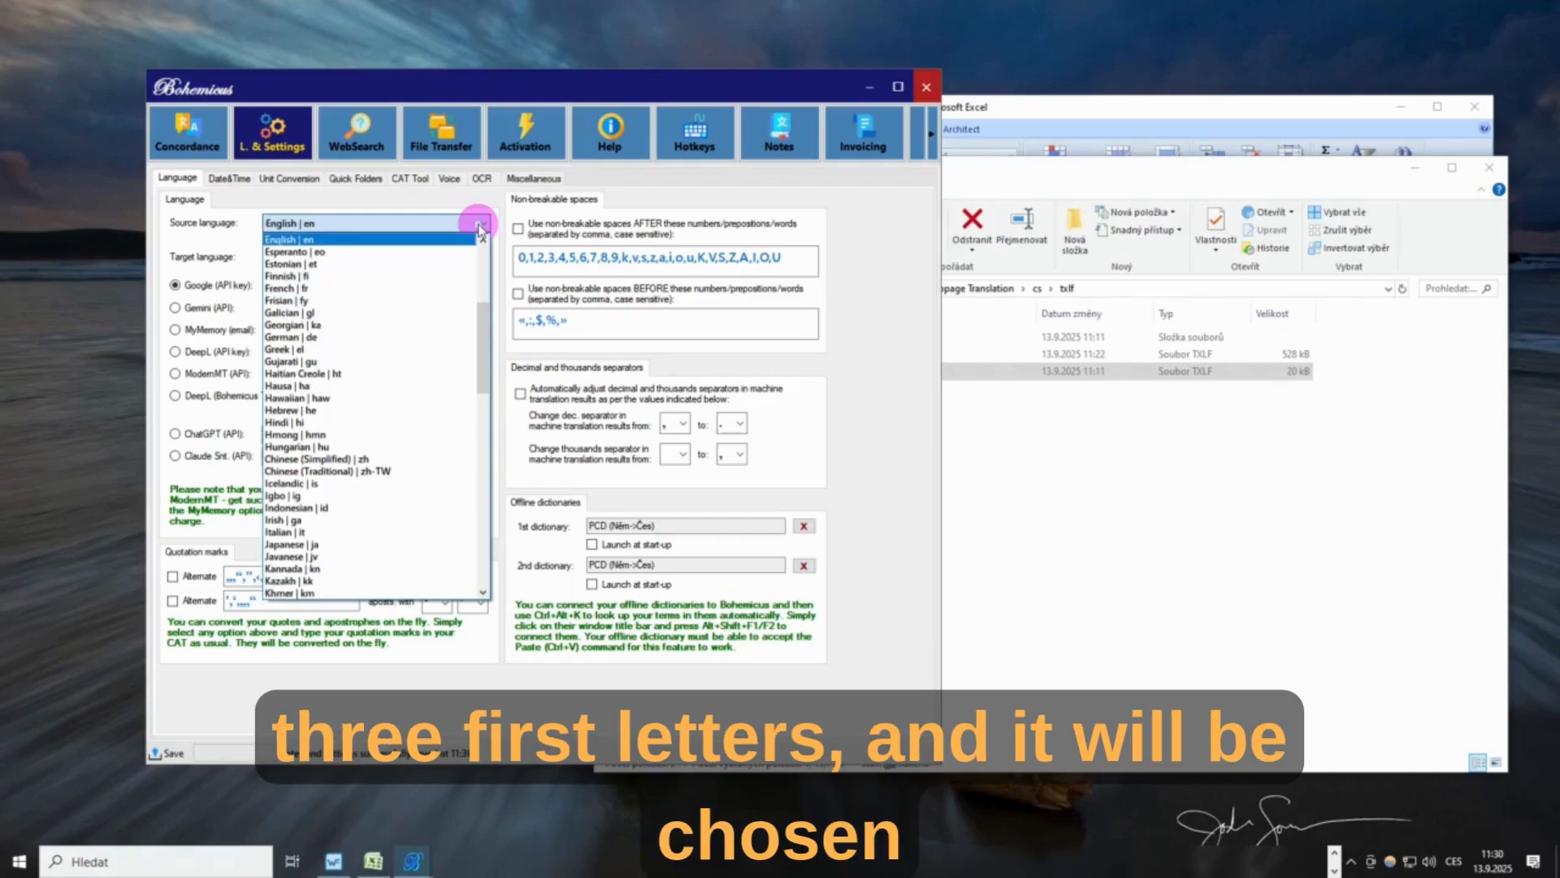
{"action": "left_click", "coordinate": [478, 224]}
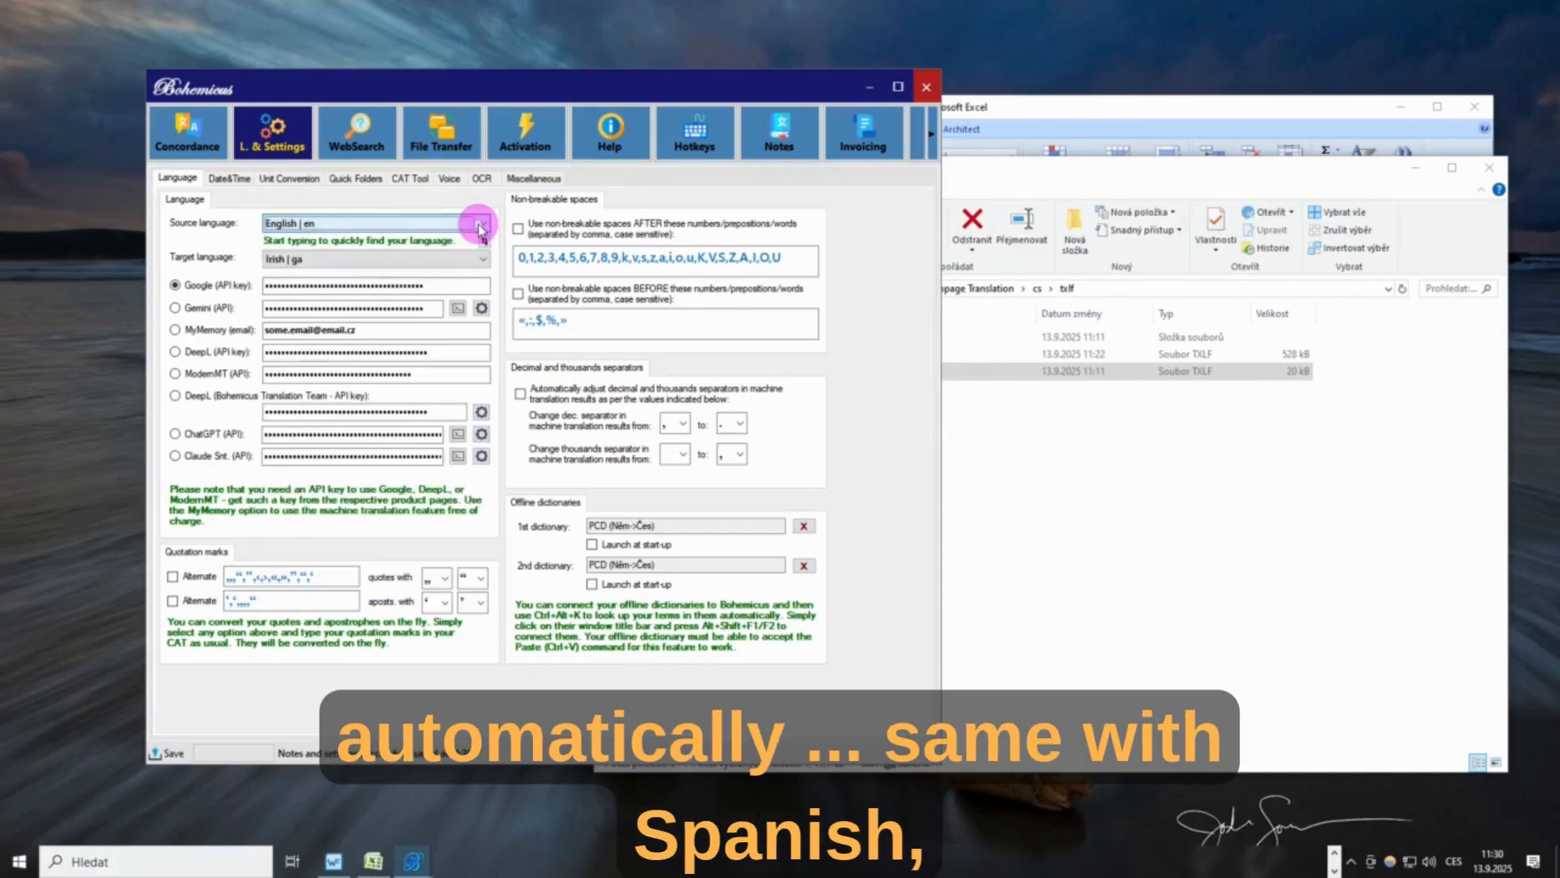
{"action": "left_click", "coordinate": [437, 260]}
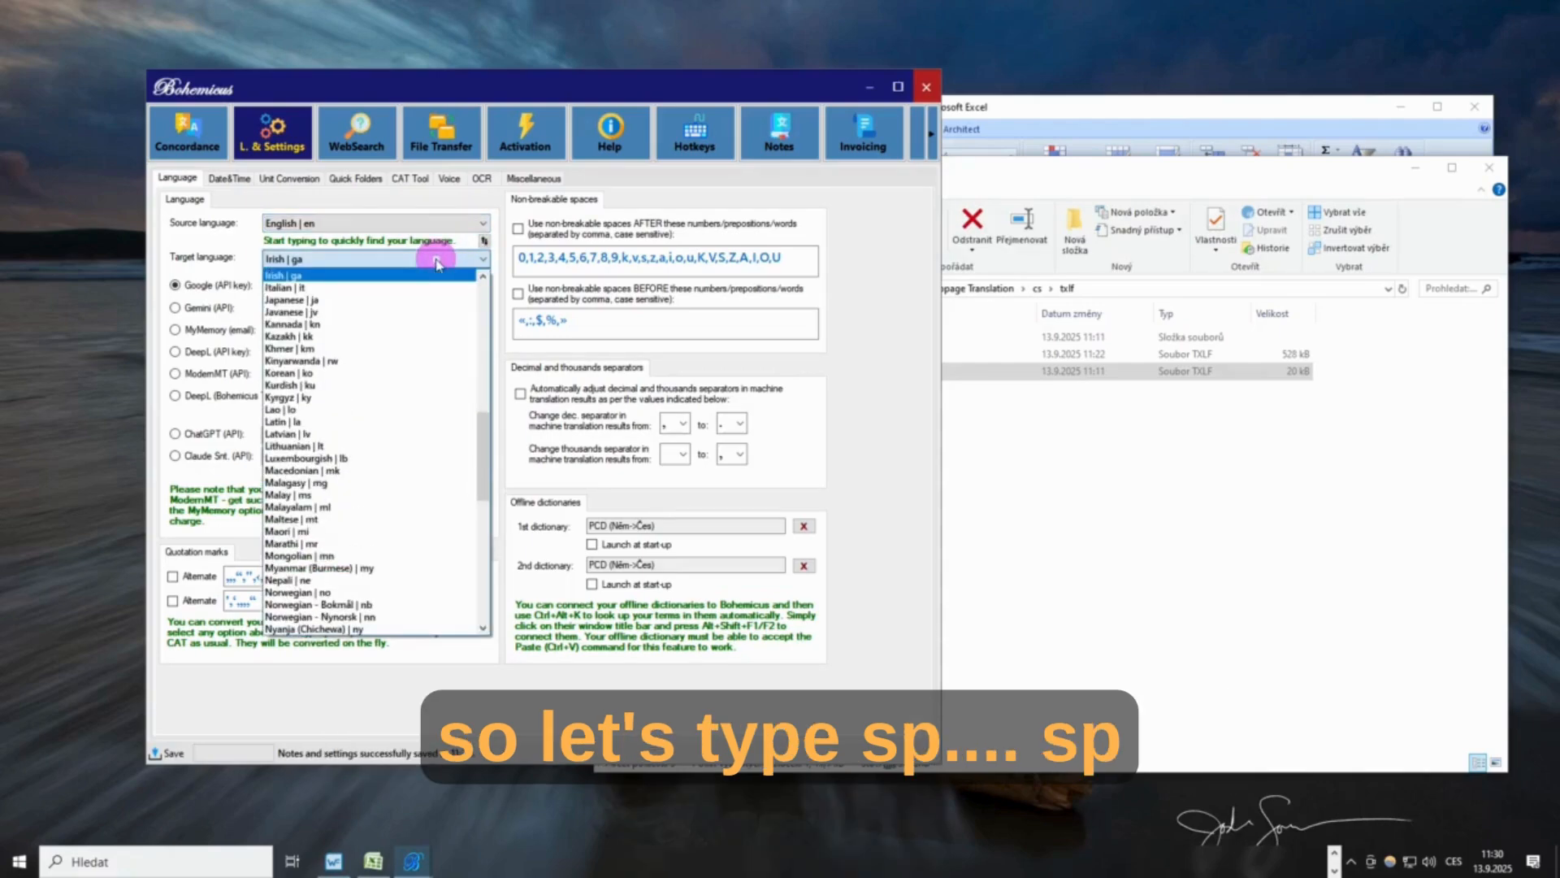
{"action": "type", "text": "sp"}
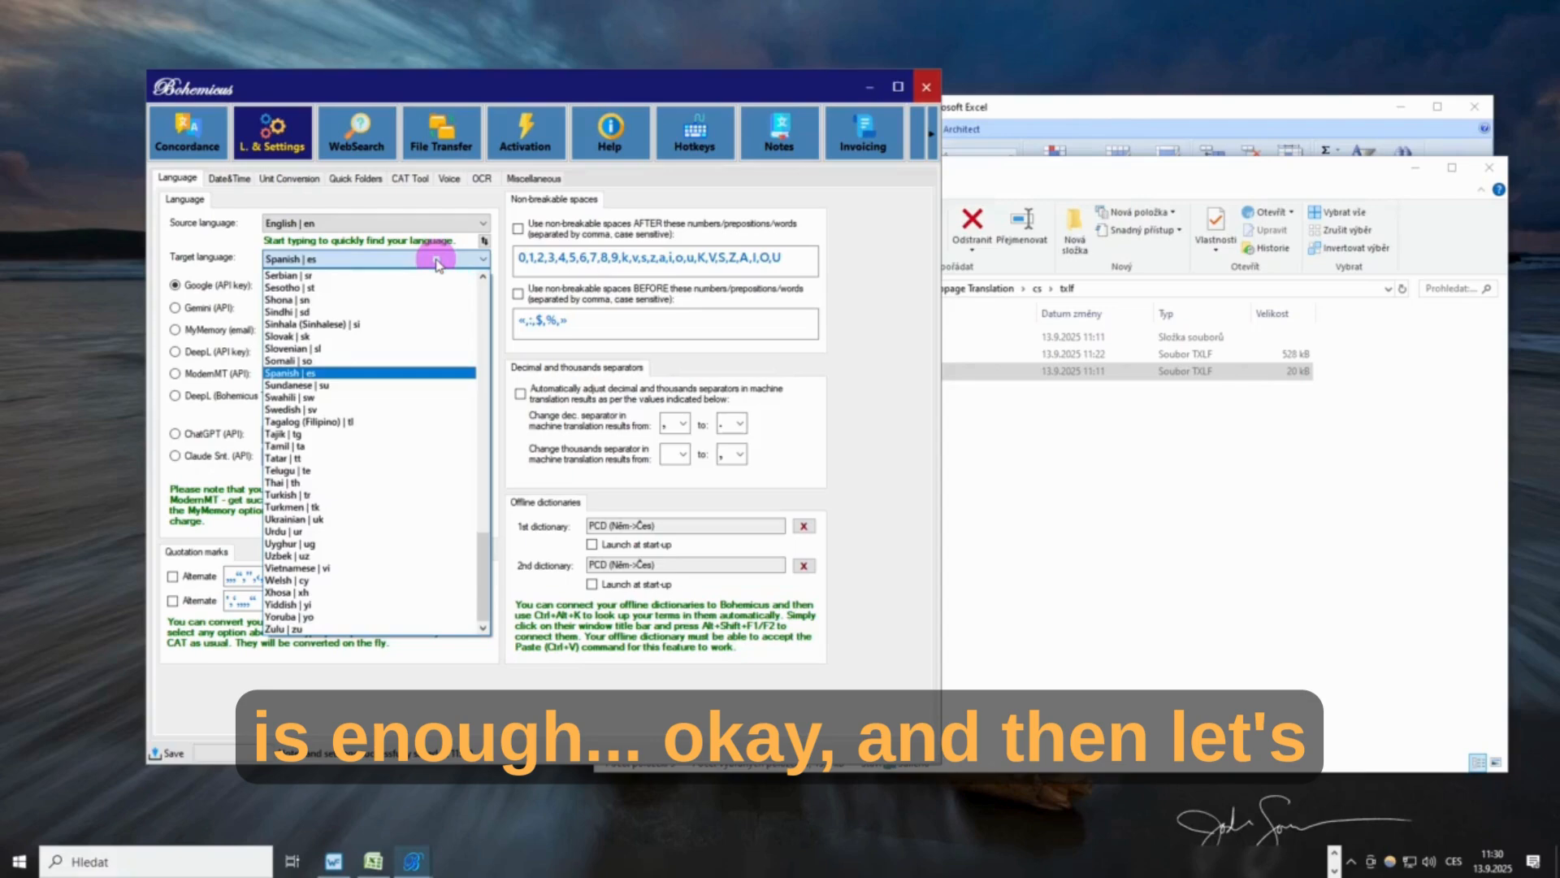
{"action": "left_click", "coordinate": [437, 260]}
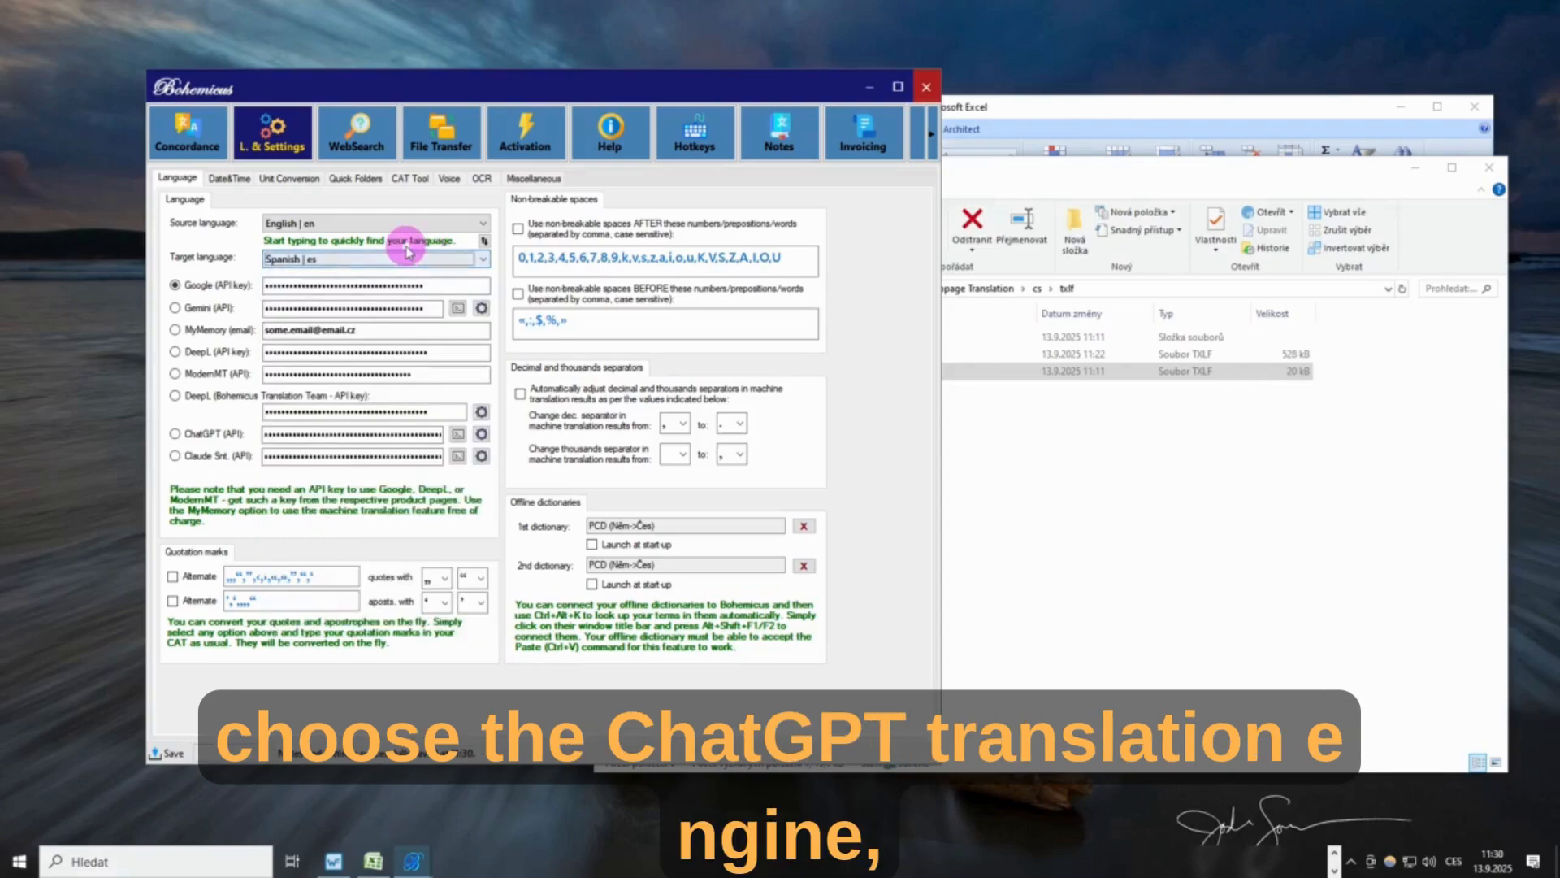
- Select ChatGPT as the translation engine and set its AI engine to gpt-5-nano
{"action": "left_click", "coordinate": [202, 436]}
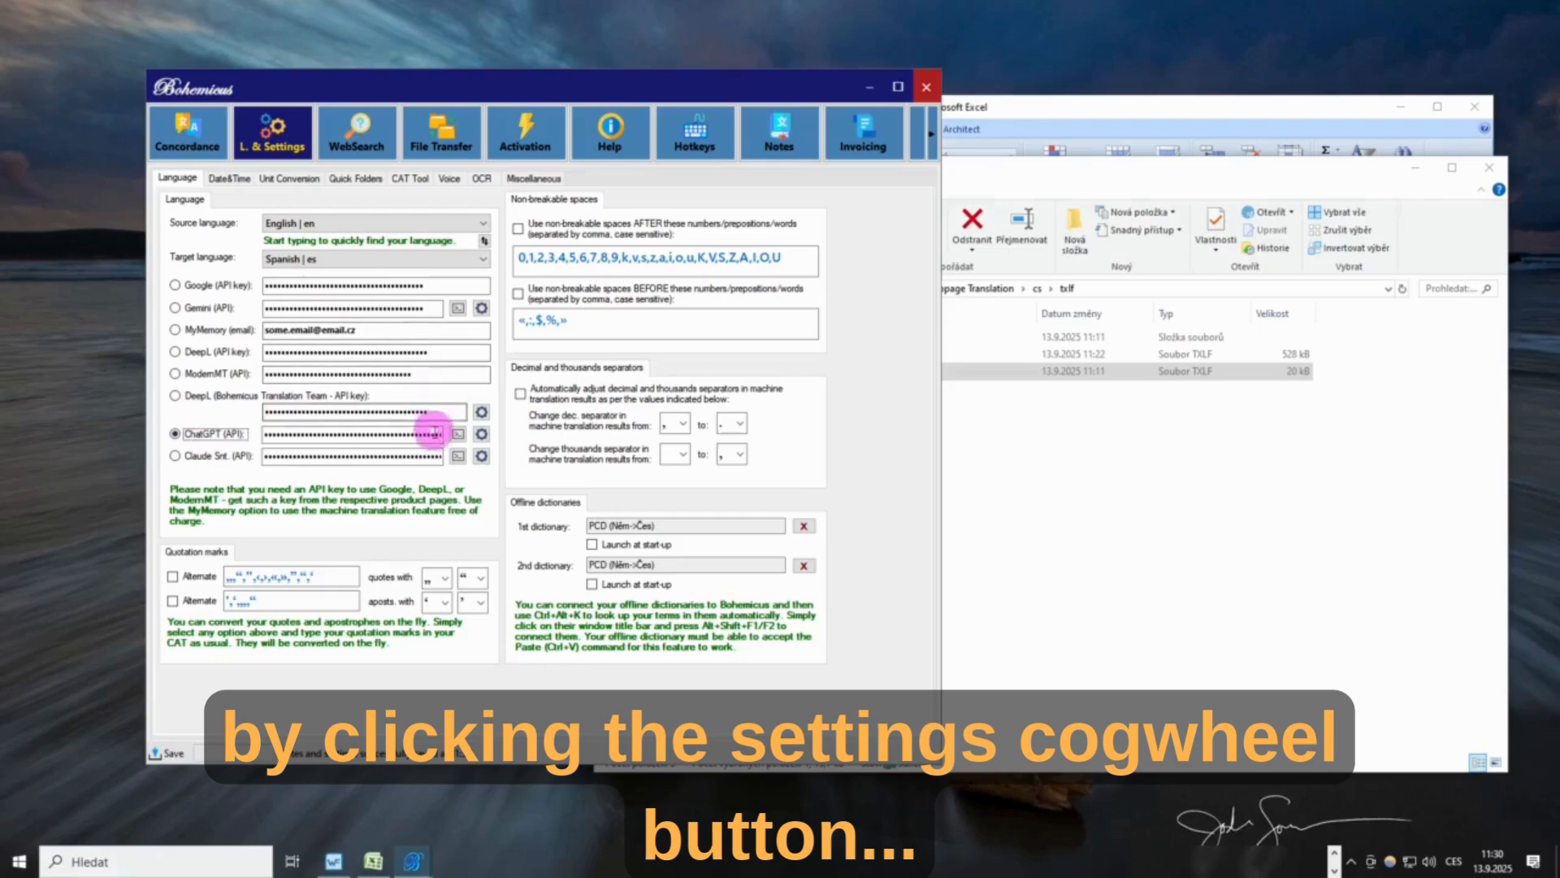
{"action": "left_click", "coordinate": [480, 436]}
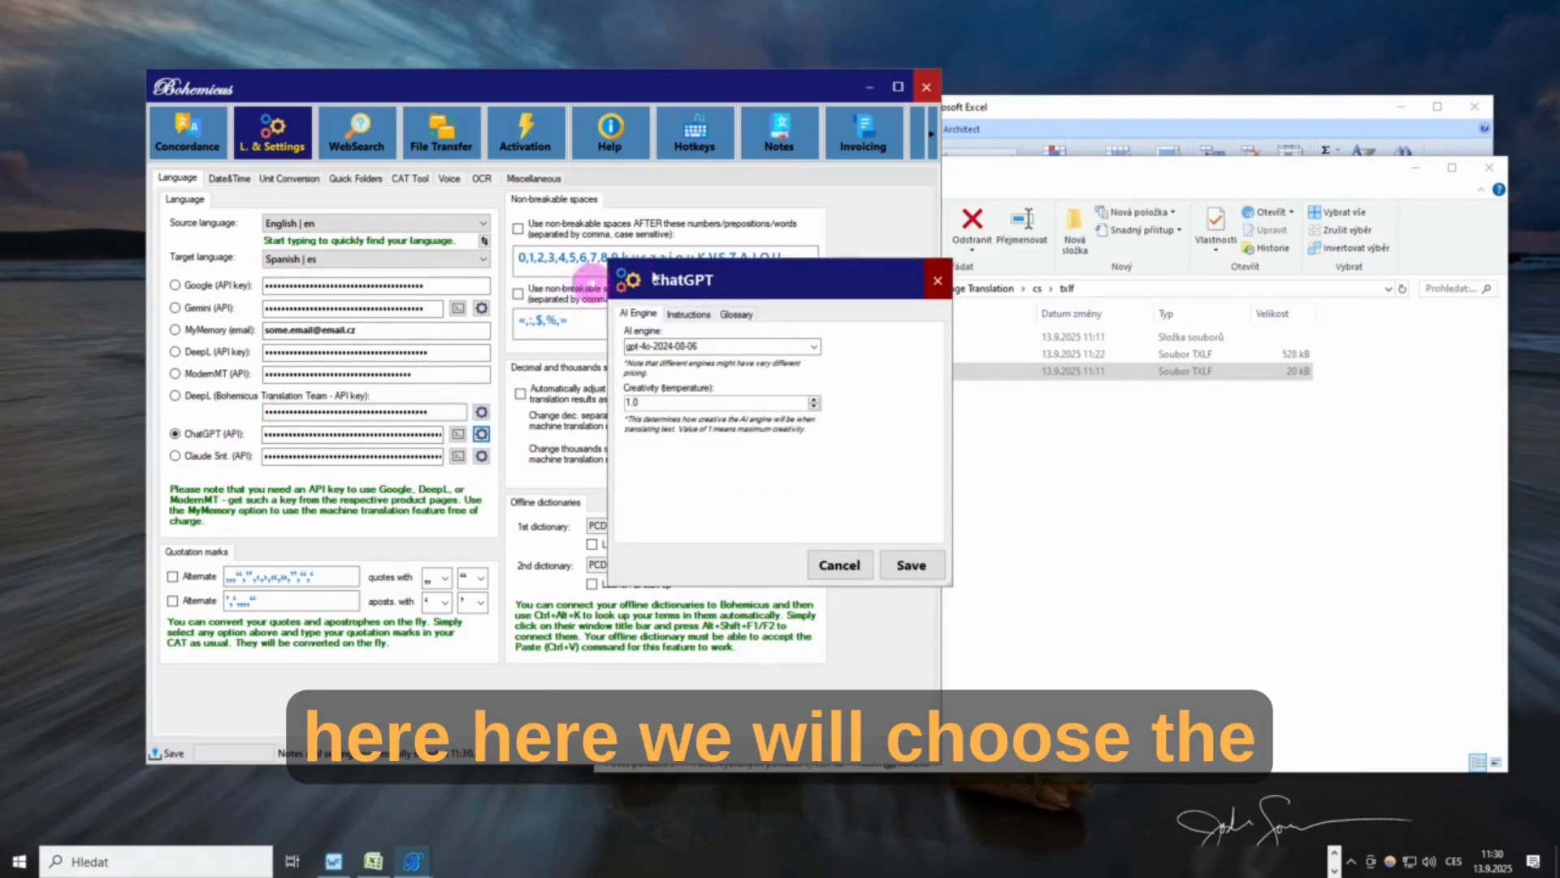
{"action": "left_click_drag", "start_coordinate": [775, 287], "coordinate": [627, 288]}
{"action": "left_click", "coordinate": [664, 349]}
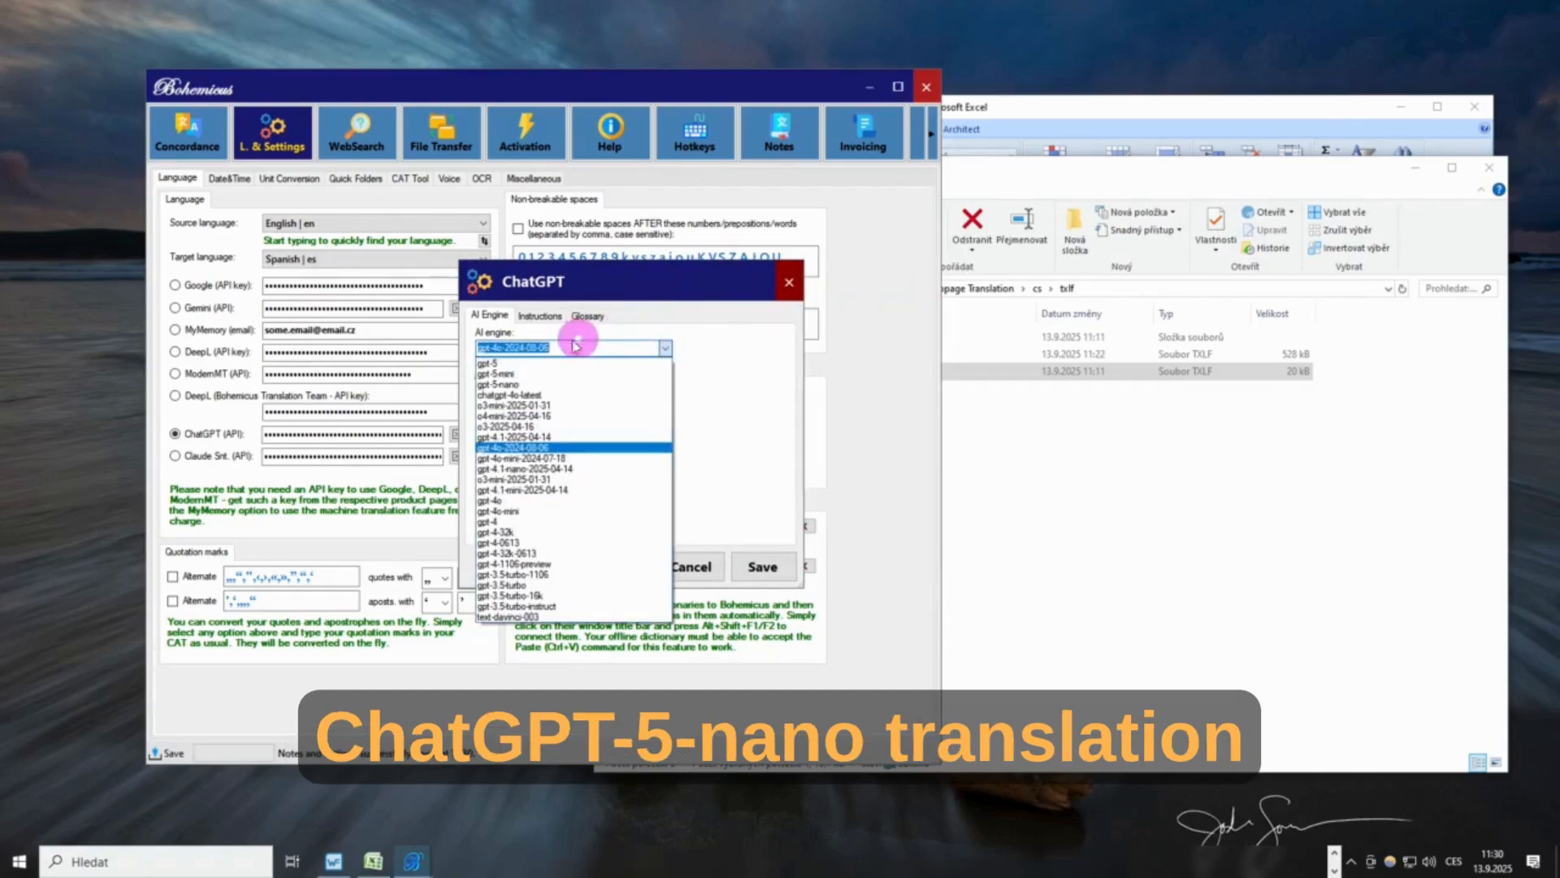
{"action": "left_click", "coordinate": [504, 384]}
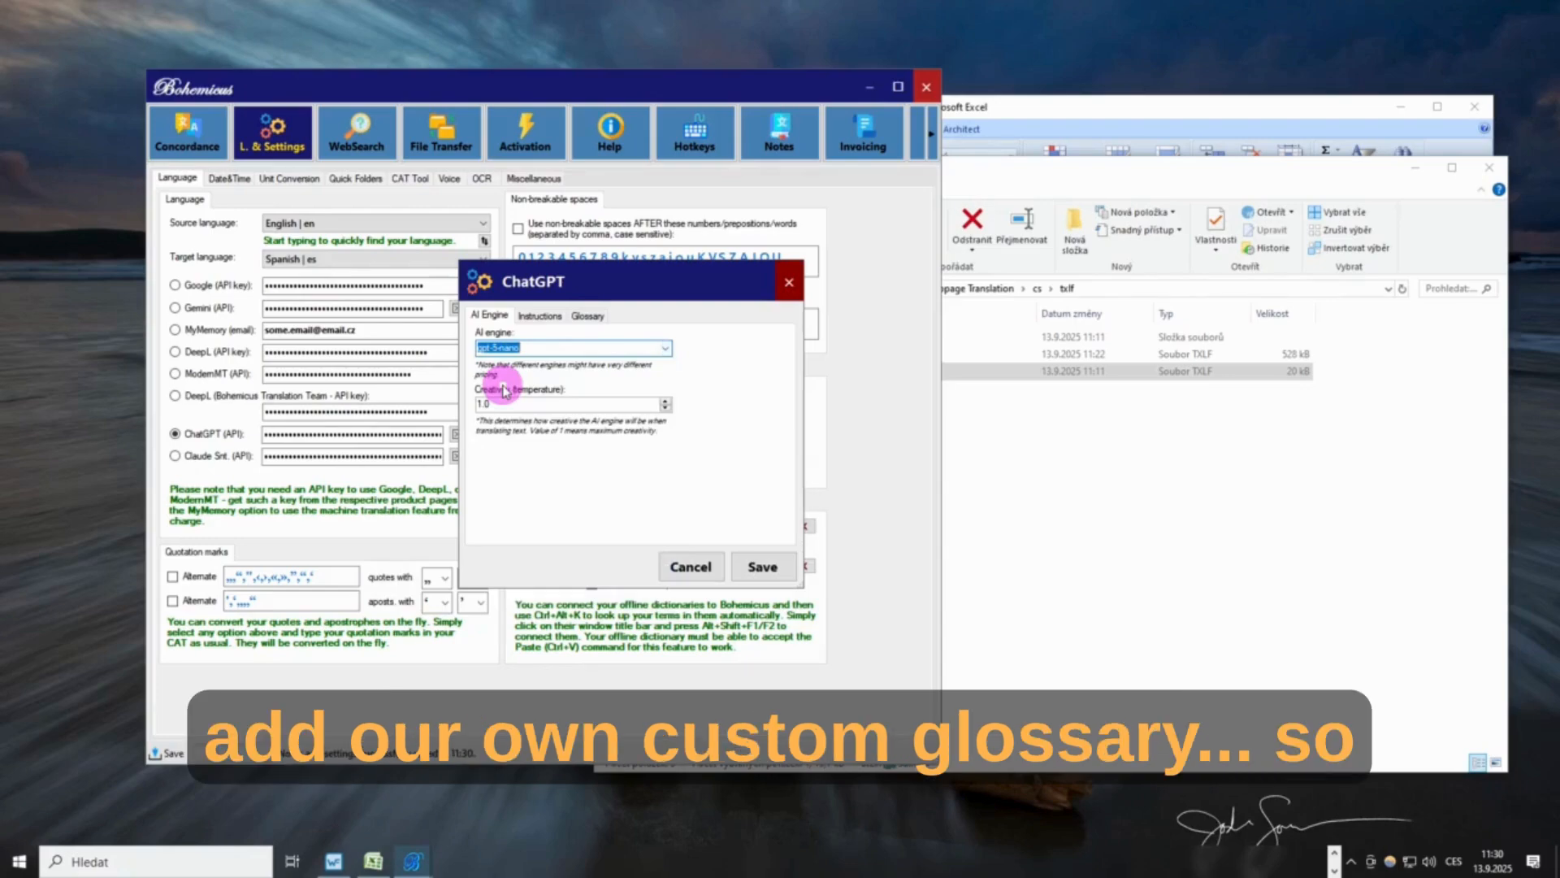
- Open the ChatGPT glossary settings and switch to Excel, placing the glossary workbook beside the dialog
{"action": "left_click", "coordinate": [586, 318]}
{"action": "left_click_drag", "start_coordinate": [680, 289], "coordinate": [417, 209]}
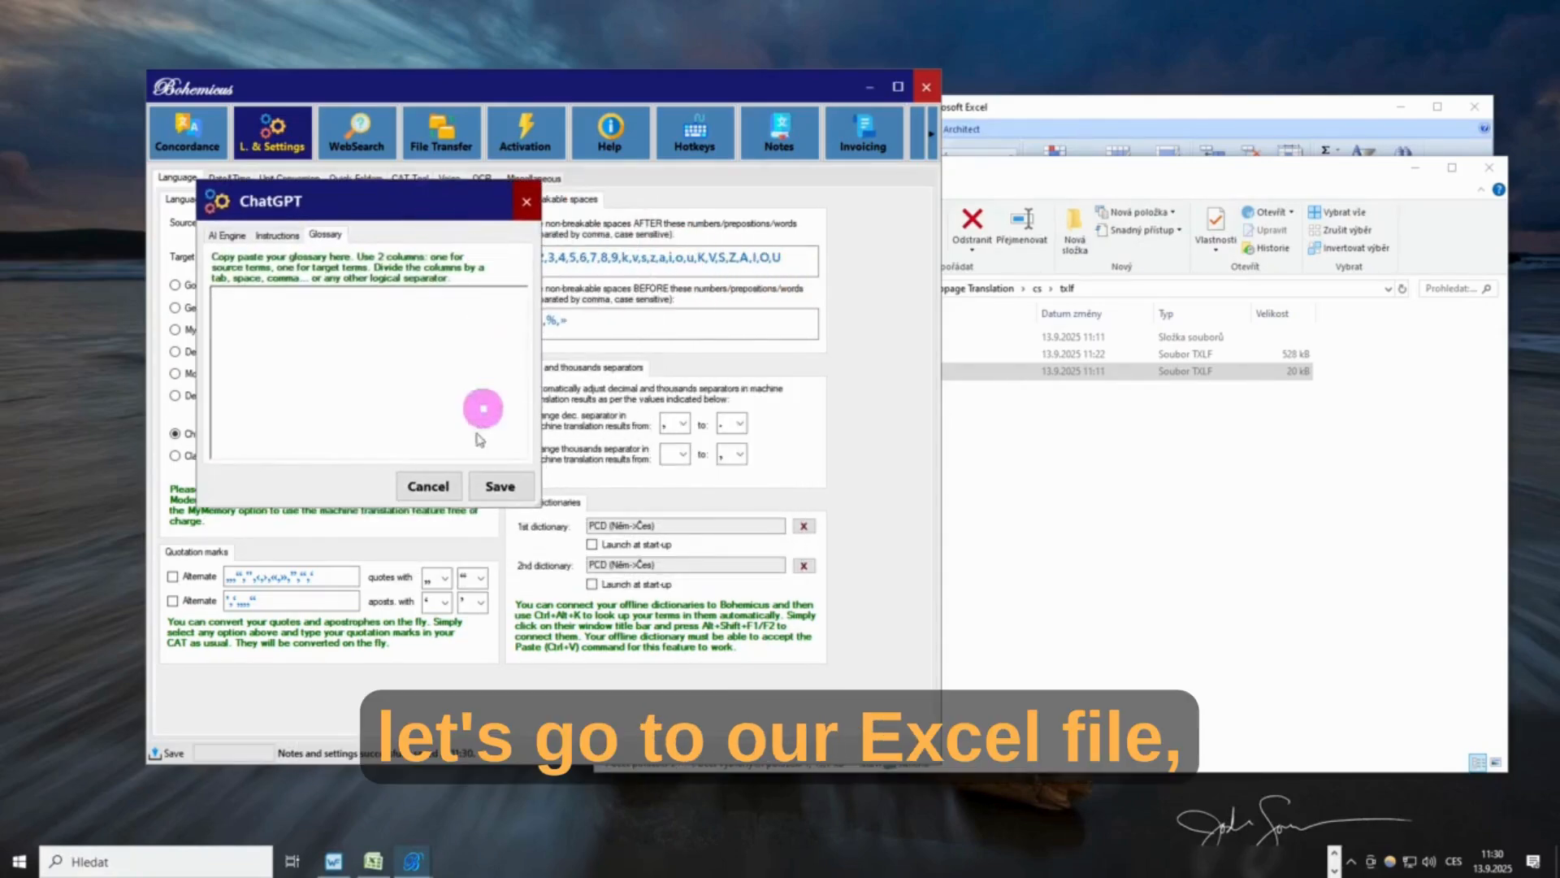
{"action": "left_click", "coordinate": [373, 861]}
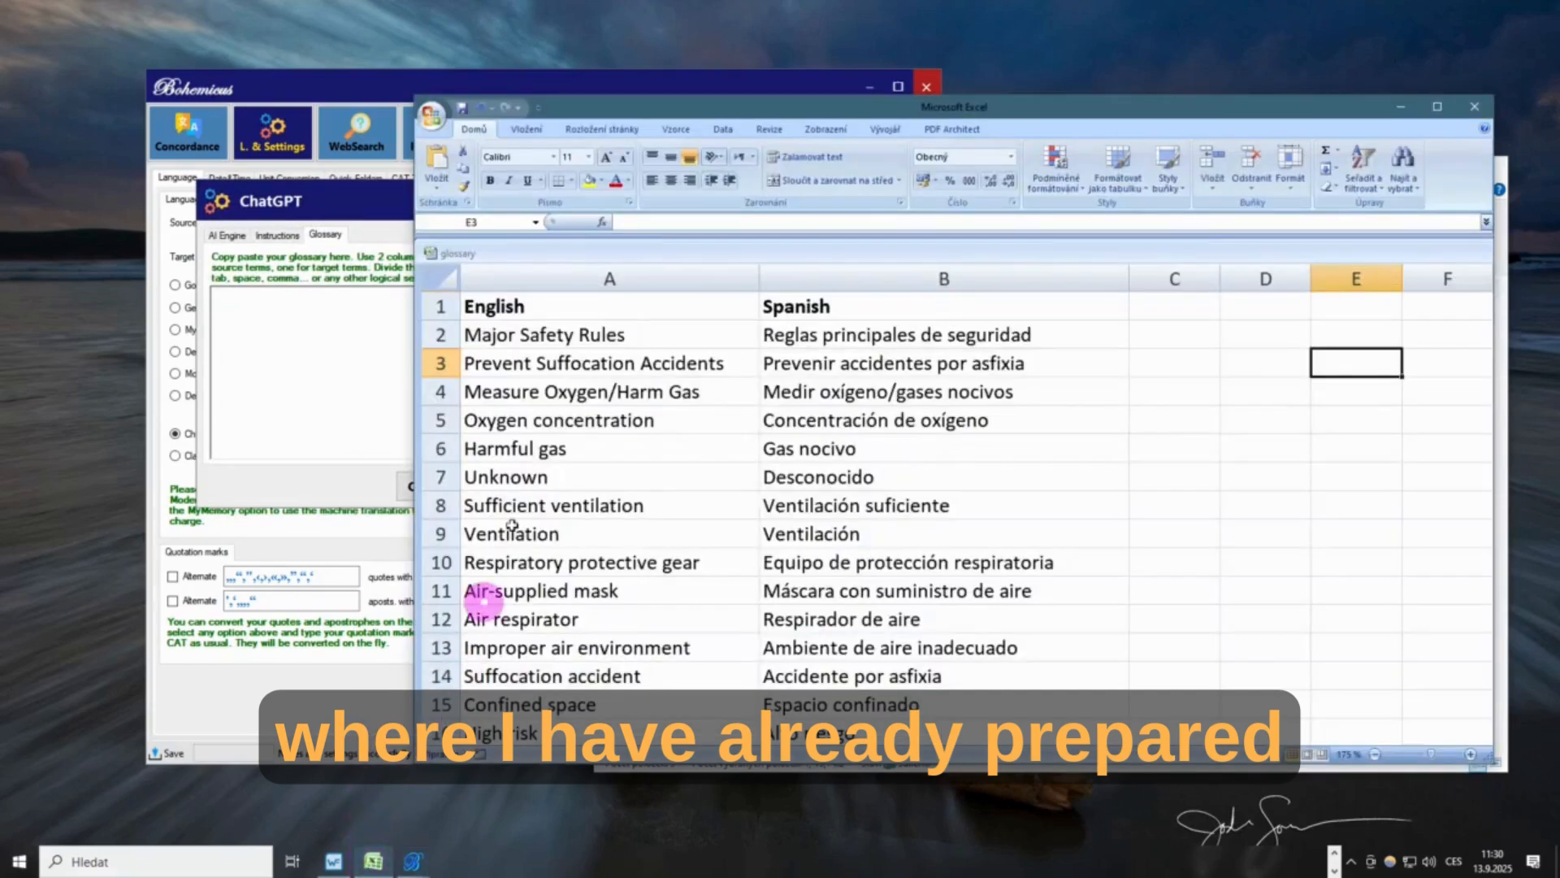
{"action": "left_click", "coordinate": [591, 337]}
{"action": "left_click_drag", "start_coordinate": [725, 114], "coordinate": [774, 96]}
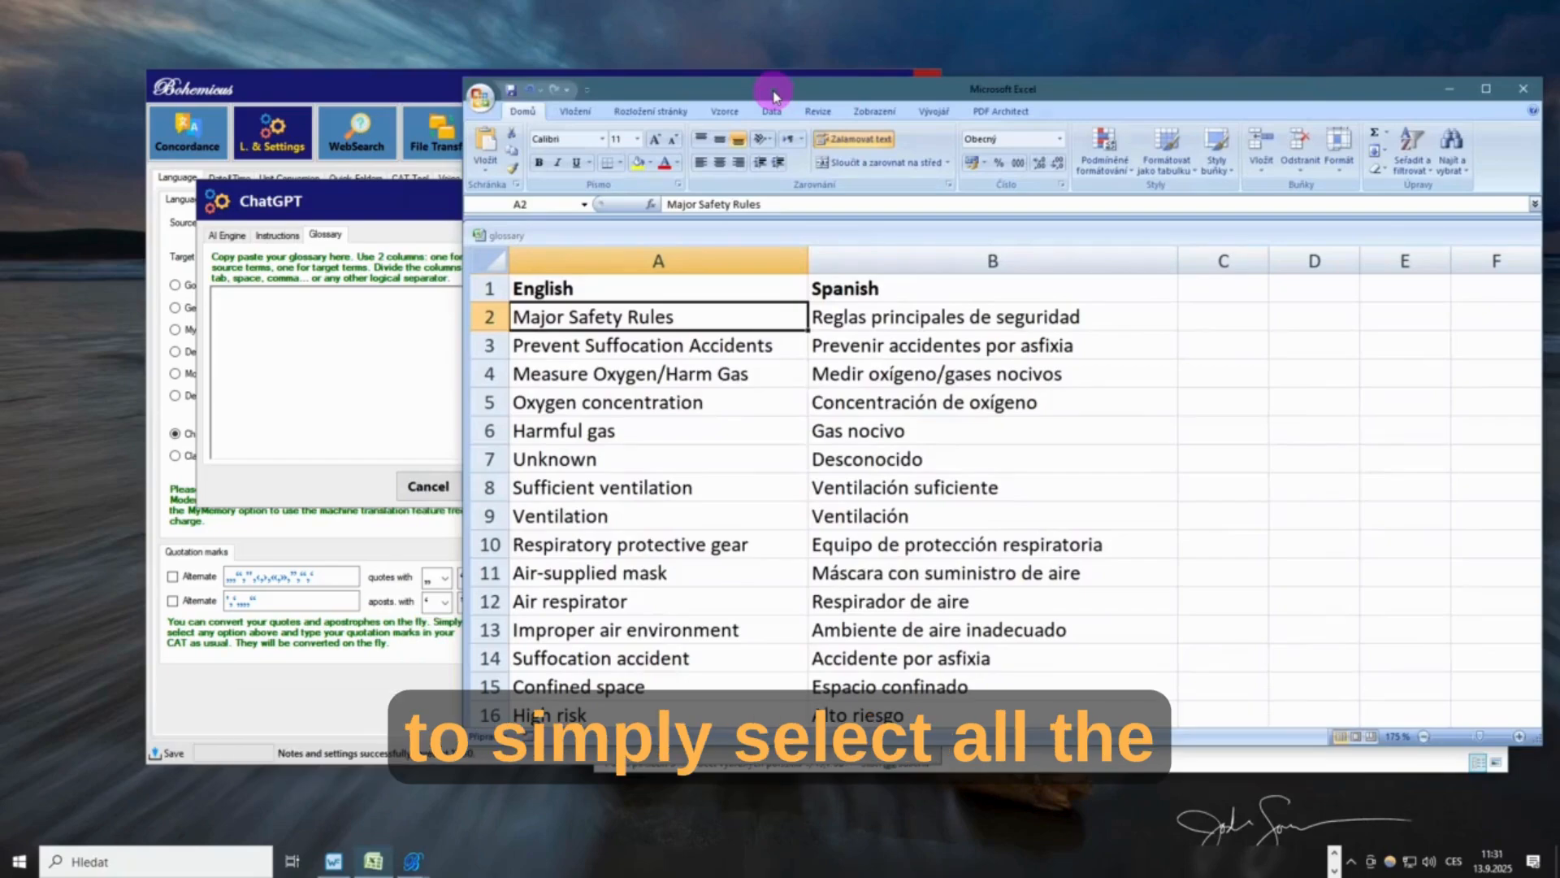
- Copy all English–Spanish term pairs of the glossary sheet, cells A2 to B32, without the header row
{"action": "left_click", "coordinate": [699, 370]}
{"action": "left_click", "coordinate": [678, 321]}
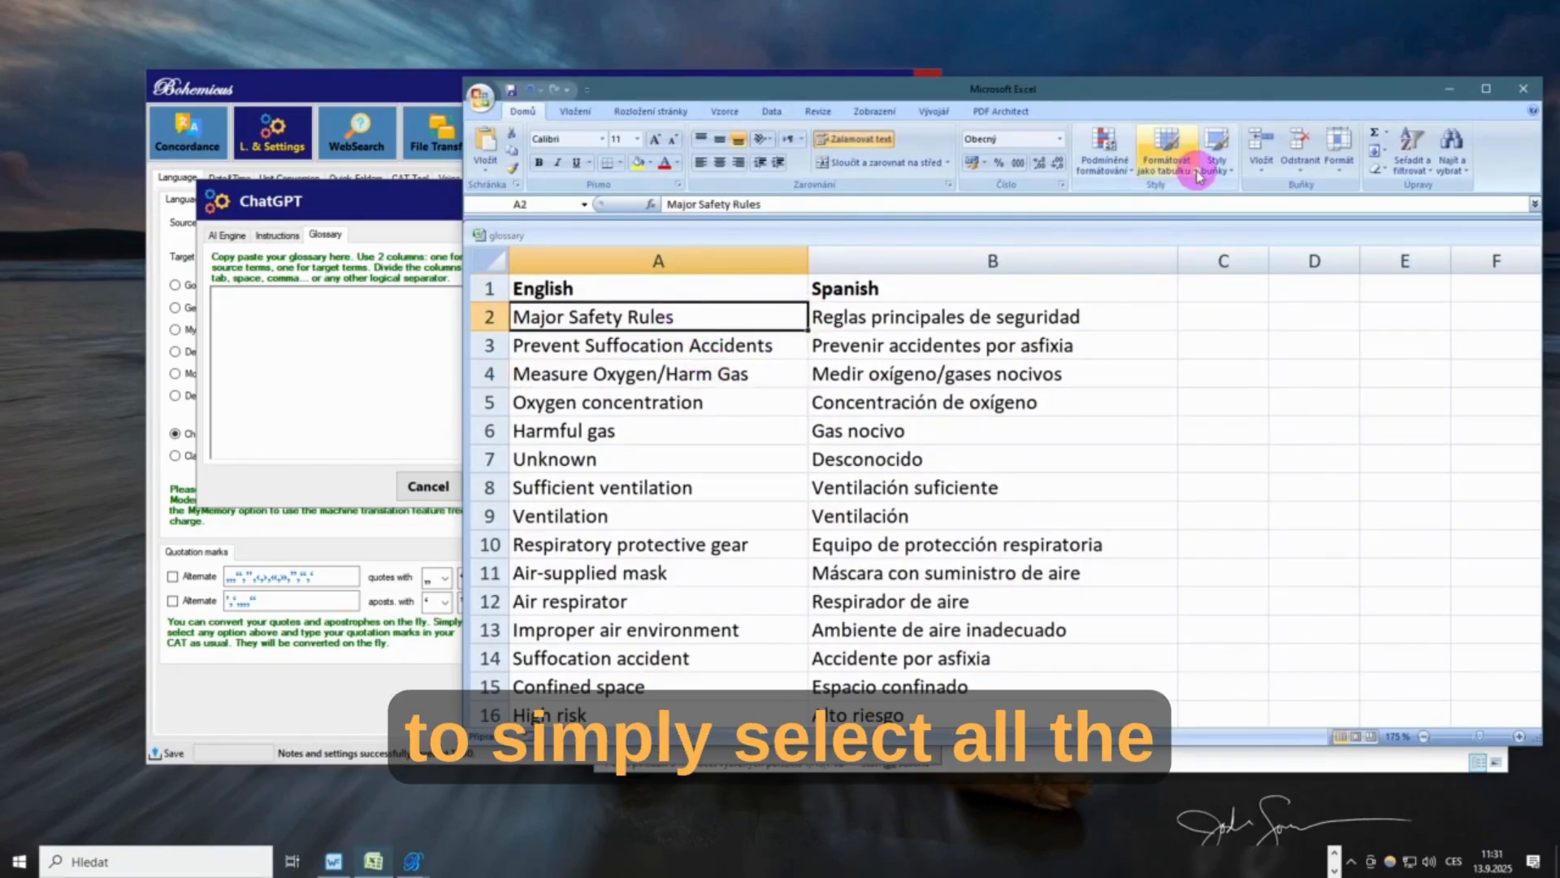
{"action": "key", "text": "shift+Right"}
{"action": "key", "text": "shift+Down"}
{"action": "key", "text": "shift+Down"}
{"action": "key", "text": "shift+Down"}
{"action": "key", "text": "shift+Down"}
{"action": "key", "text": "shift+Down"}
{"action": "key", "text": "shift+Down"}
{"action": "key", "text": "shift+Down"}
{"action": "key", "text": "shift+Down"}
{"action": "key", "text": "shift+Down"}
{"action": "key", "text": "shift+Down"}
{"action": "key", "text": "shift+Down"}
{"action": "key", "text": "shift+Down"}
{"action": "key", "text": "shift+Down"}
{"action": "key", "text": "shift+Down"}
{"action": "key", "text": "shift+Down"}
{"action": "key", "text": "shift+Down"}
{"action": "key", "text": "shift+Down"}
{"action": "key", "text": "shift+Down"}
{"action": "key", "text": "shift+Down"}
{"action": "key", "text": "shift+Down"}
{"action": "key", "text": "shift+Down"}
{"action": "key", "text": "shift+Down"}
{"action": "key", "text": "shift+Down"}
{"action": "key", "text": "shift+Down"}
{"action": "key", "text": "shift+Down"}
{"action": "key", "text": "shift+Down"}
{"action": "key", "text": "shift+Down"}
{"action": "key", "text": "shift+Down"}
{"action": "key", "text": "shift+Down"}
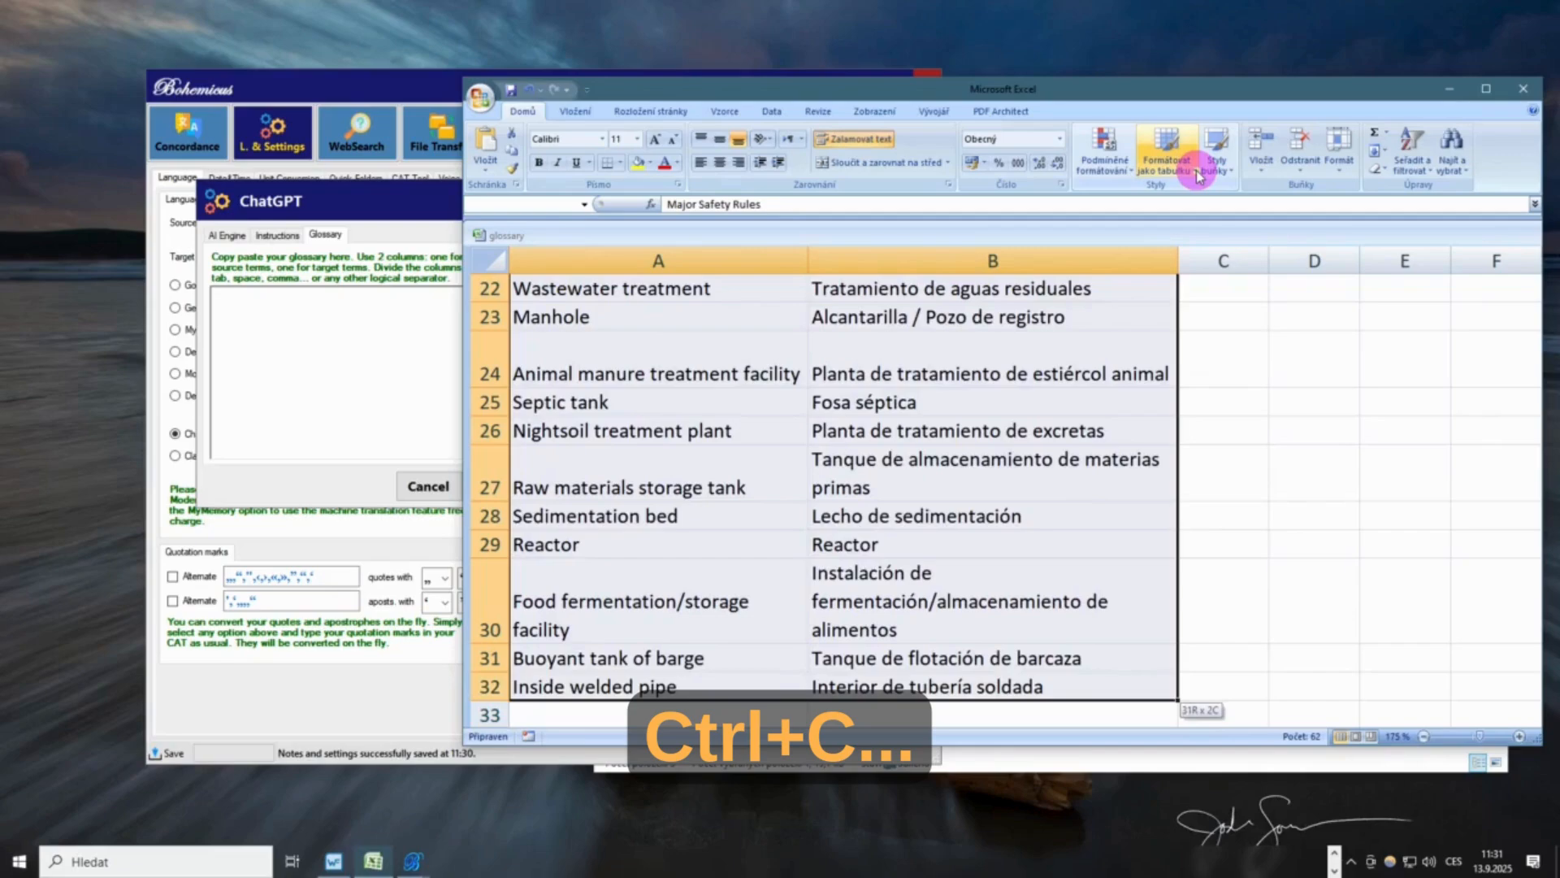
{"action": "scroll", "coordinate": [1028, 478], "scroll_direction": "up", "scroll_amount": 7}
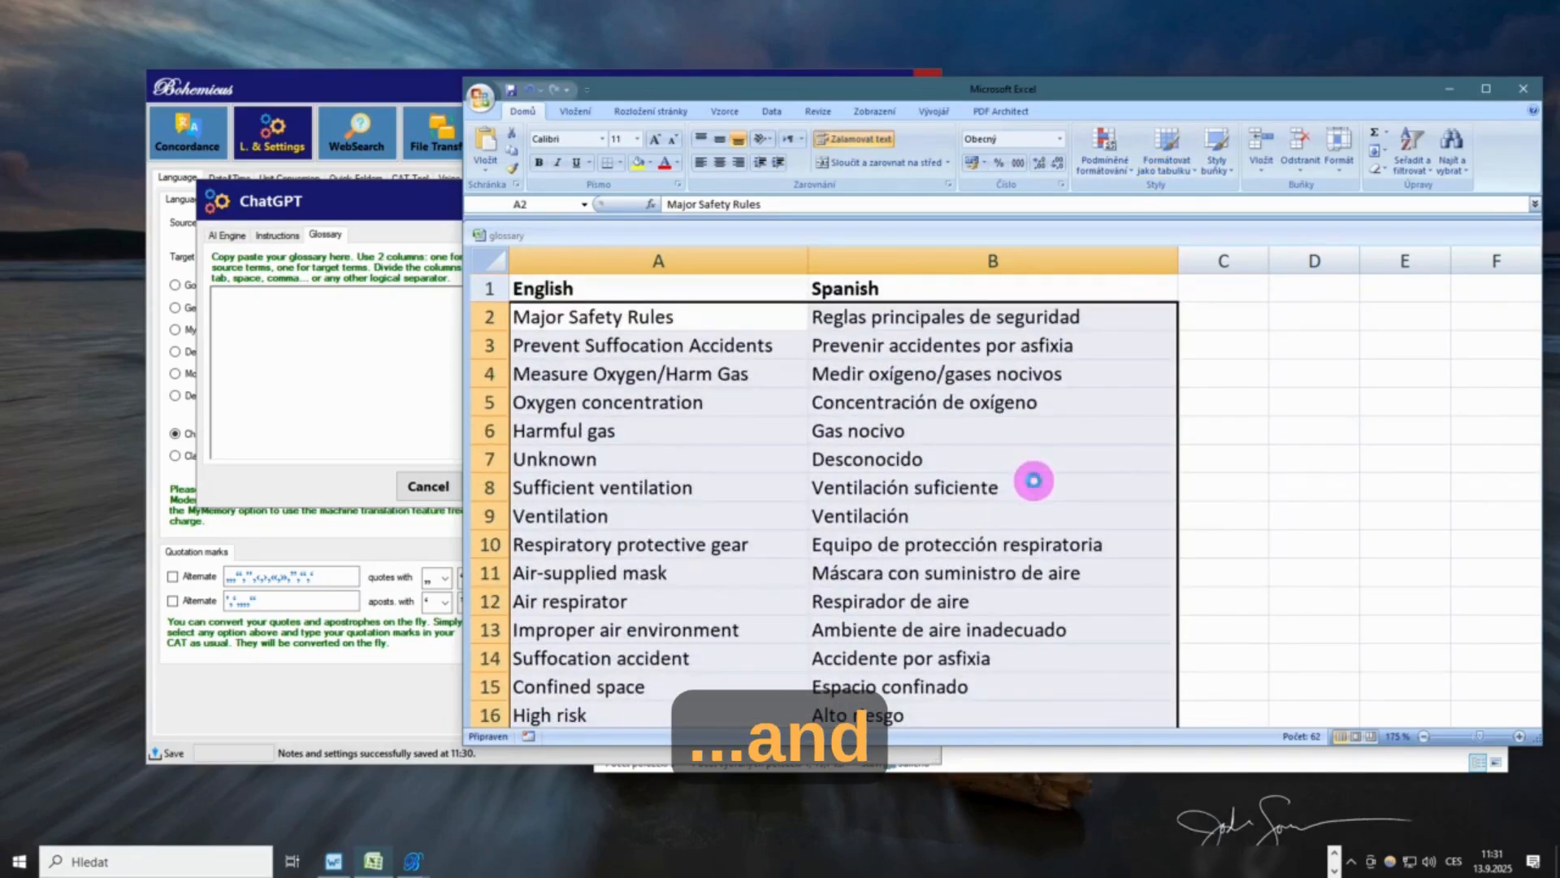
{"action": "key", "text": "ctrl+c"}
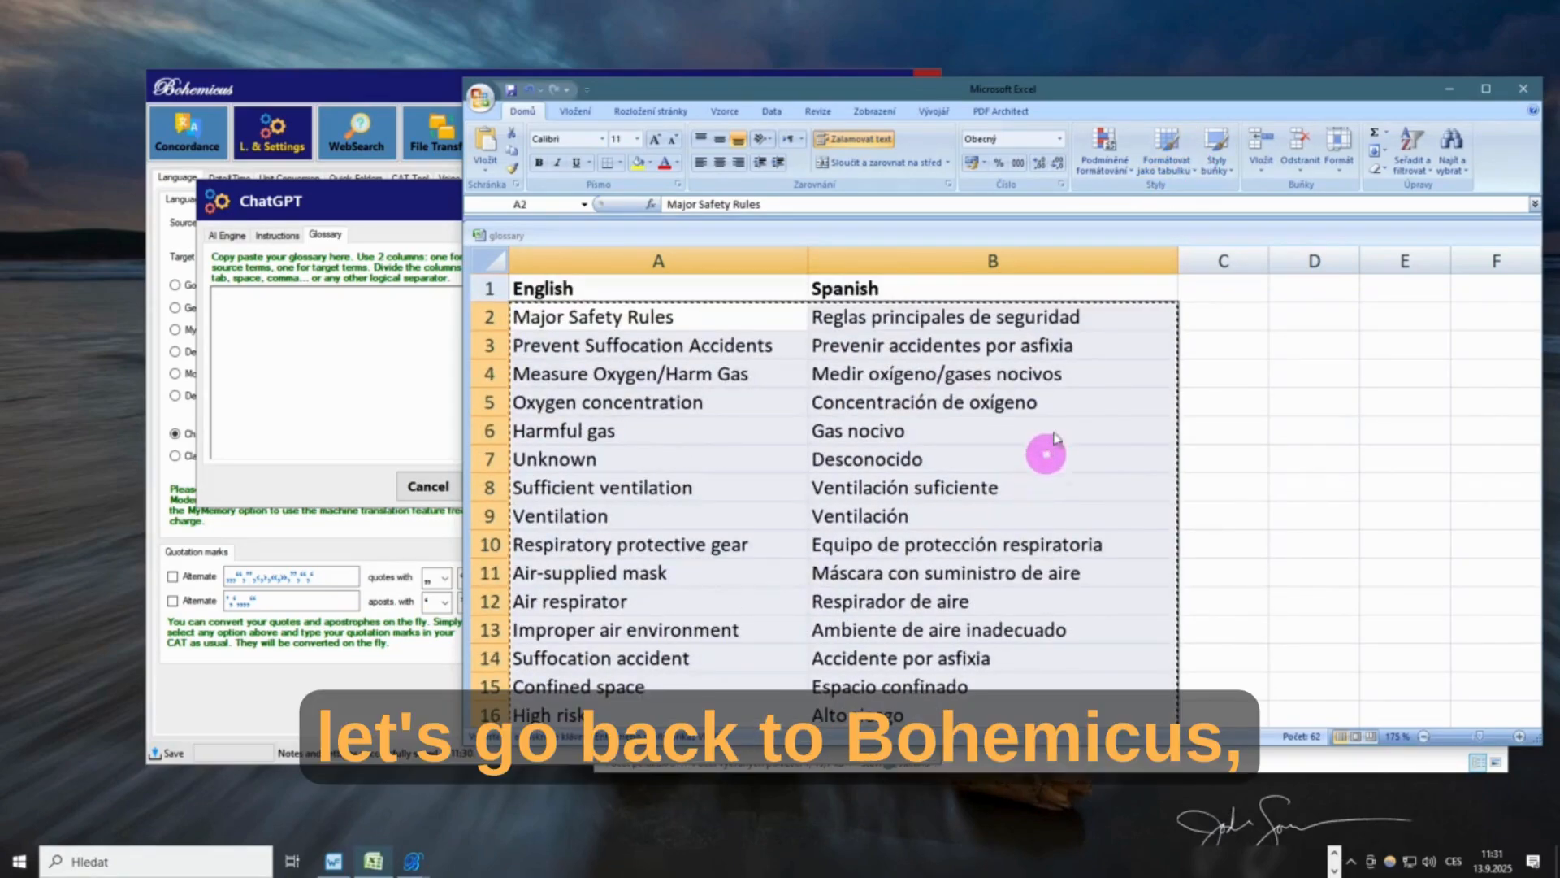
- Return to Bohemicus, enlarge the ChatGPT dialog, and paste the copied term pairs into its glossary
{"action": "left_click", "coordinate": [1449, 96]}
{"action": "left_click_drag", "start_coordinate": [402, 200], "coordinate": [672, 266]}
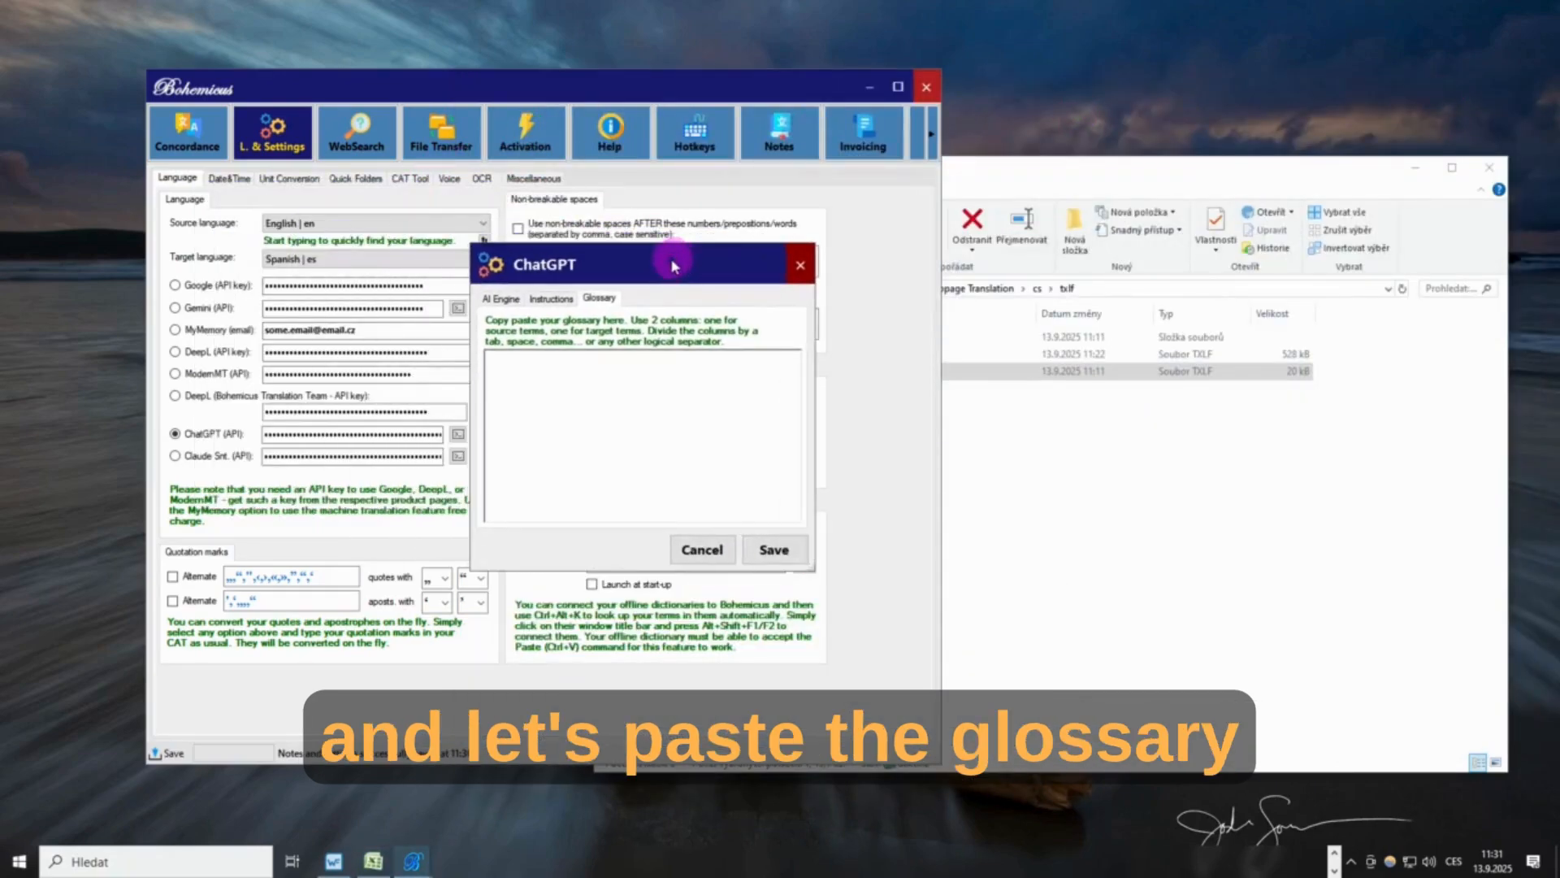
{"action": "left_click", "coordinate": [578, 371]}
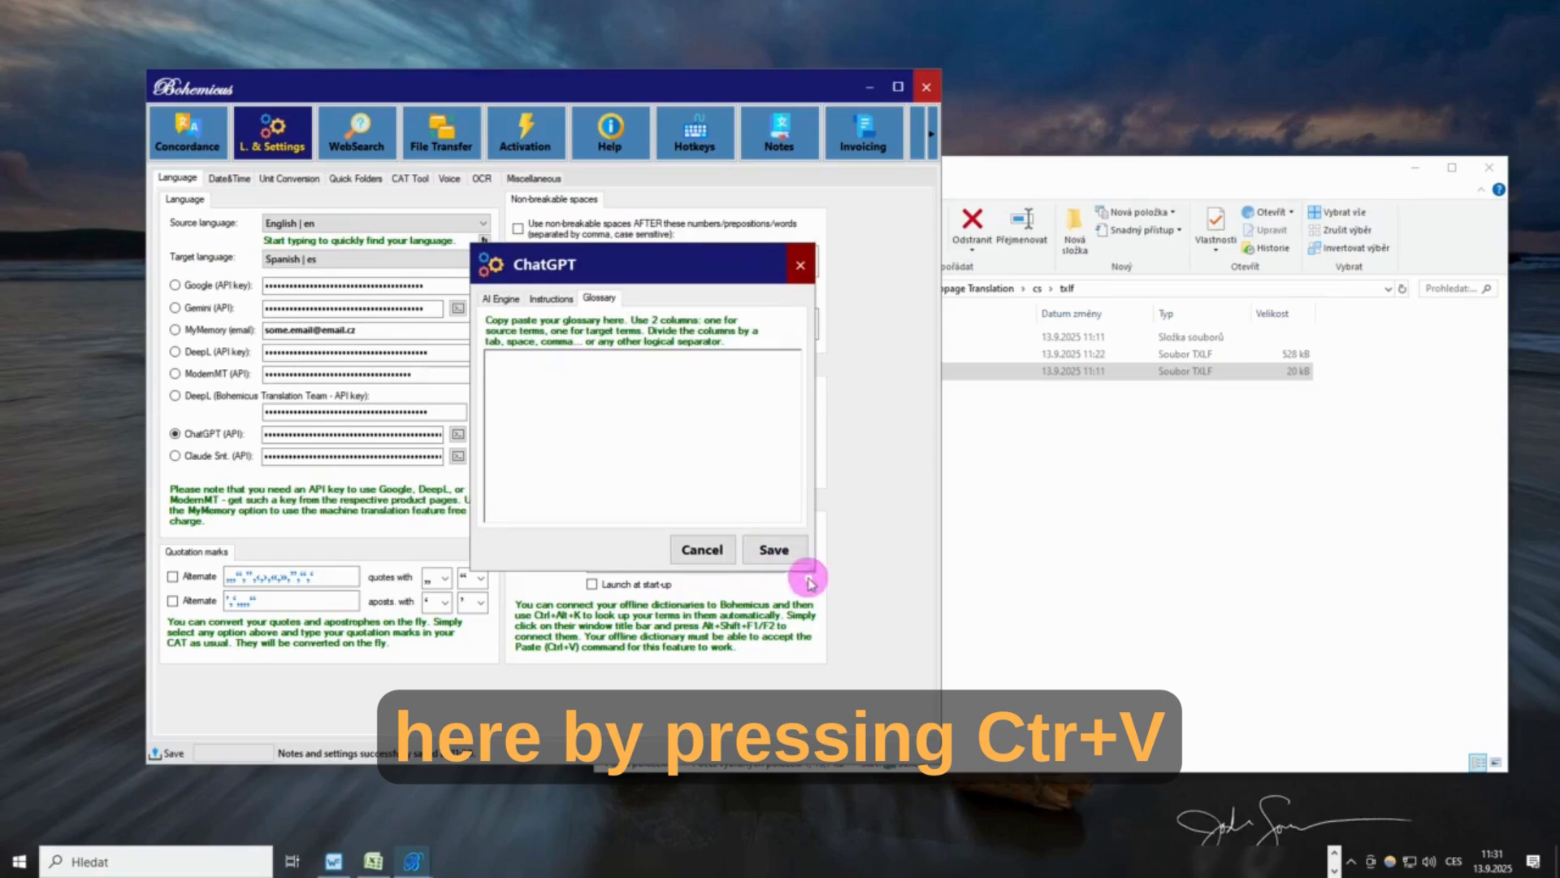
{"action": "left_click_drag", "start_coordinate": [809, 566], "coordinate": [986, 718]}
{"action": "left_click_drag", "start_coordinate": [761, 269], "coordinate": [712, 252]}
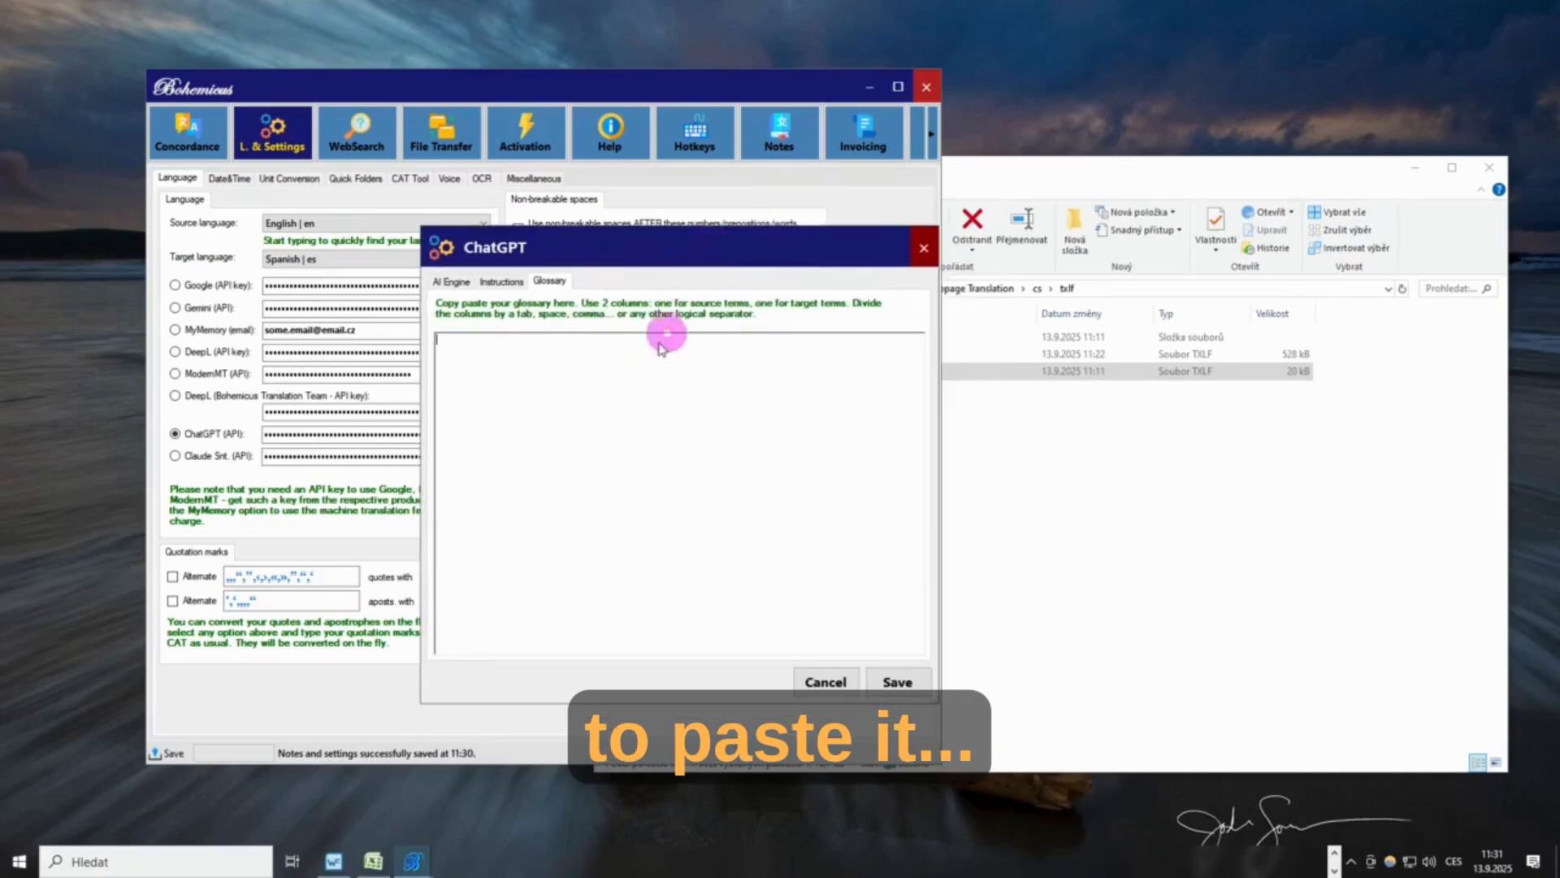
{"action": "left_click", "coordinate": [594, 395]}
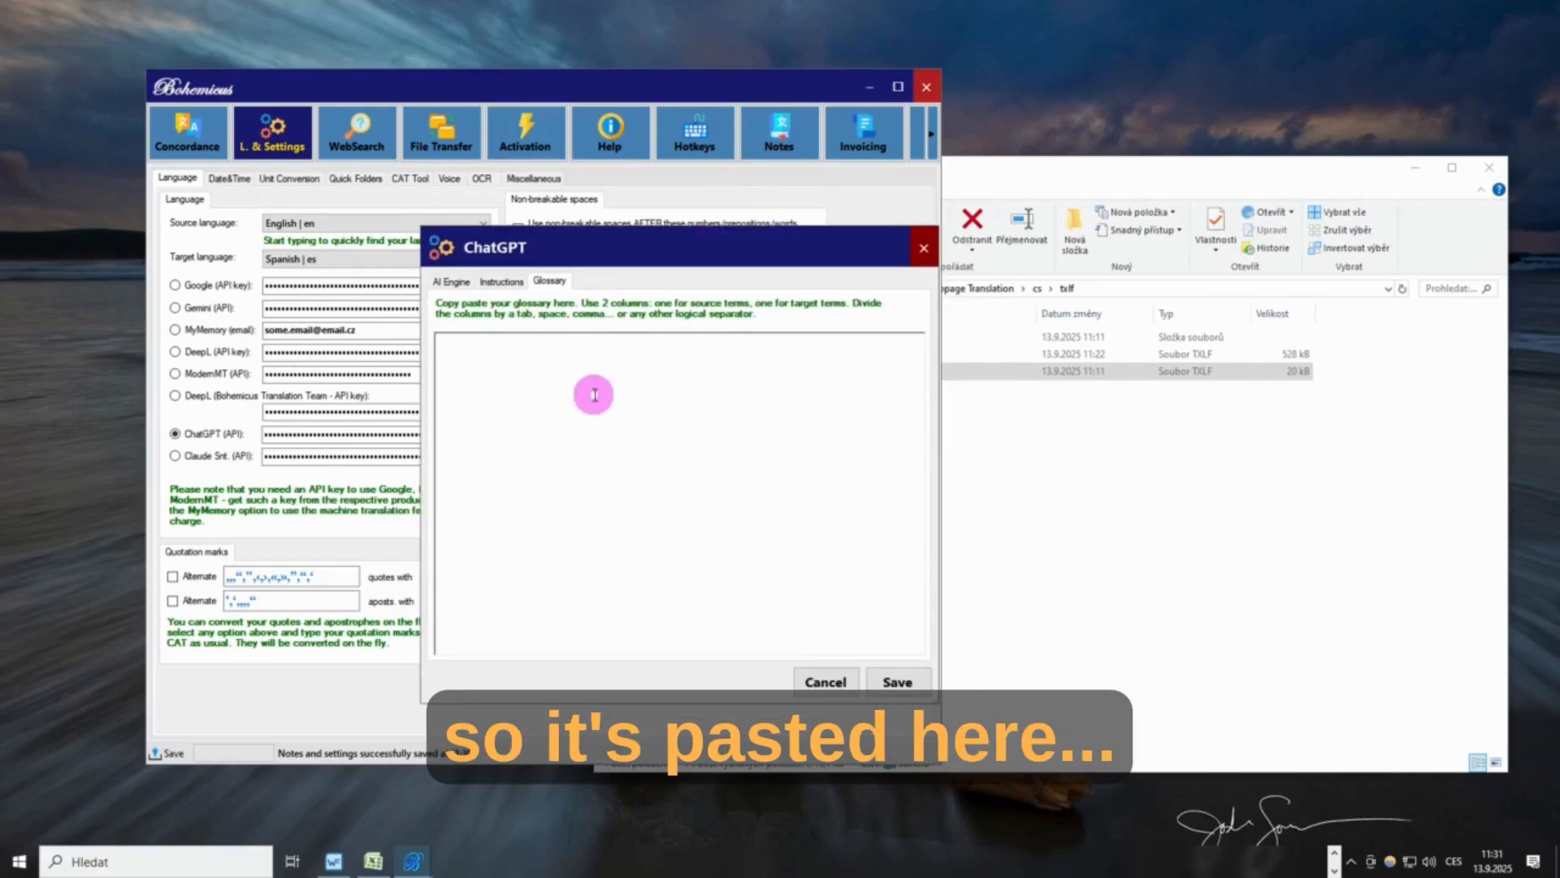
{"action": "key", "text": "ctrl+v"}
{"action": "left_click_drag", "start_coordinate": [774, 251], "coordinate": [744, 252]}
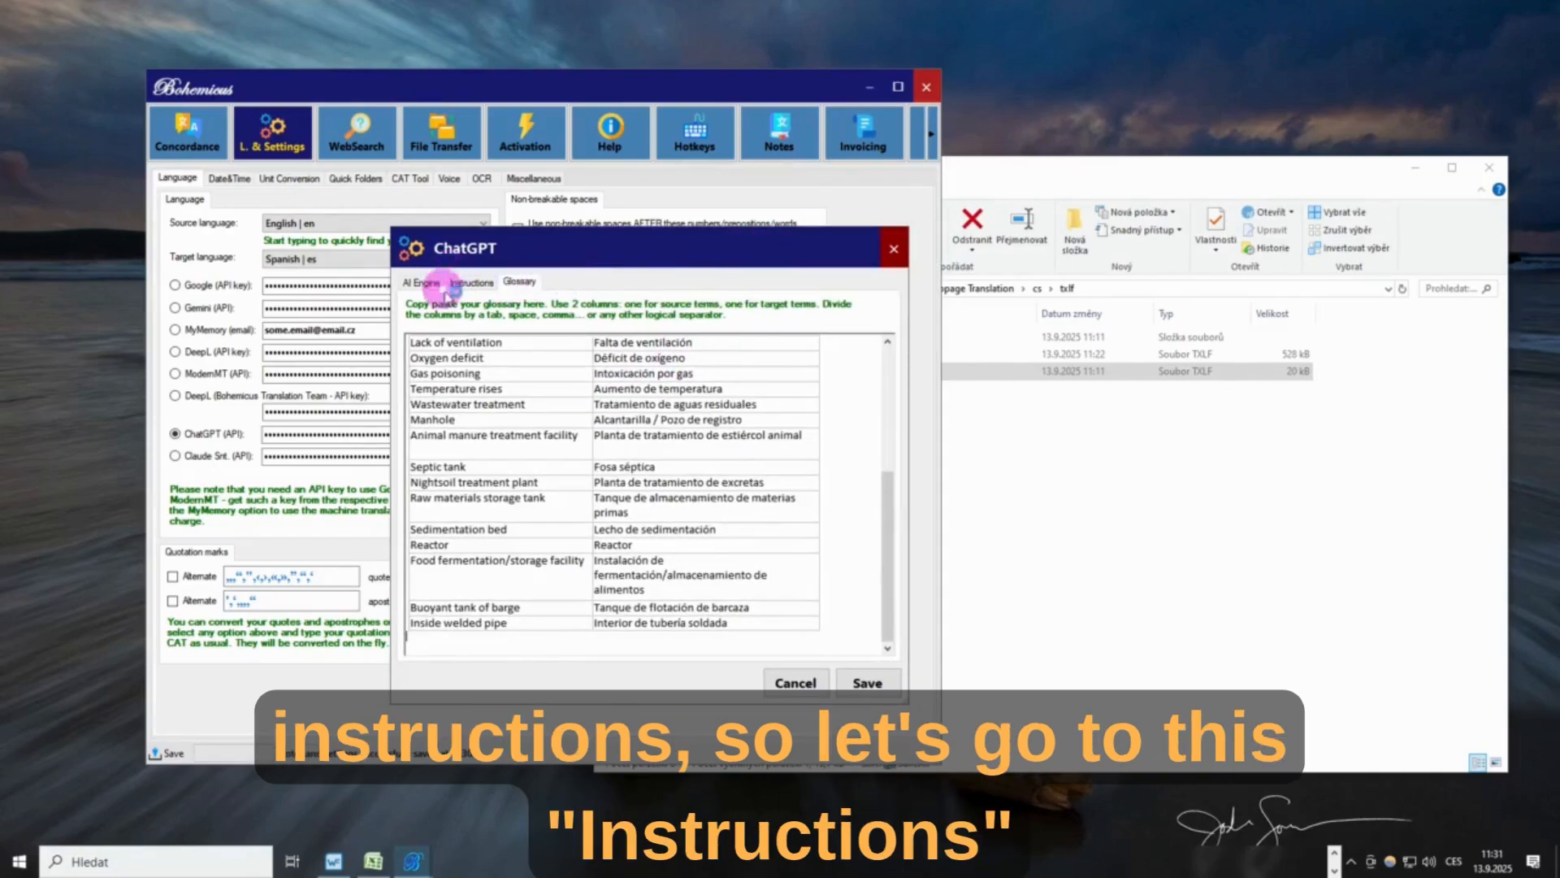
- Open the ChatGPT instructions, enlarge the text "Use formal voice." for reading, and save the ChatGPT settings
{"action": "left_click", "coordinate": [468, 283]}
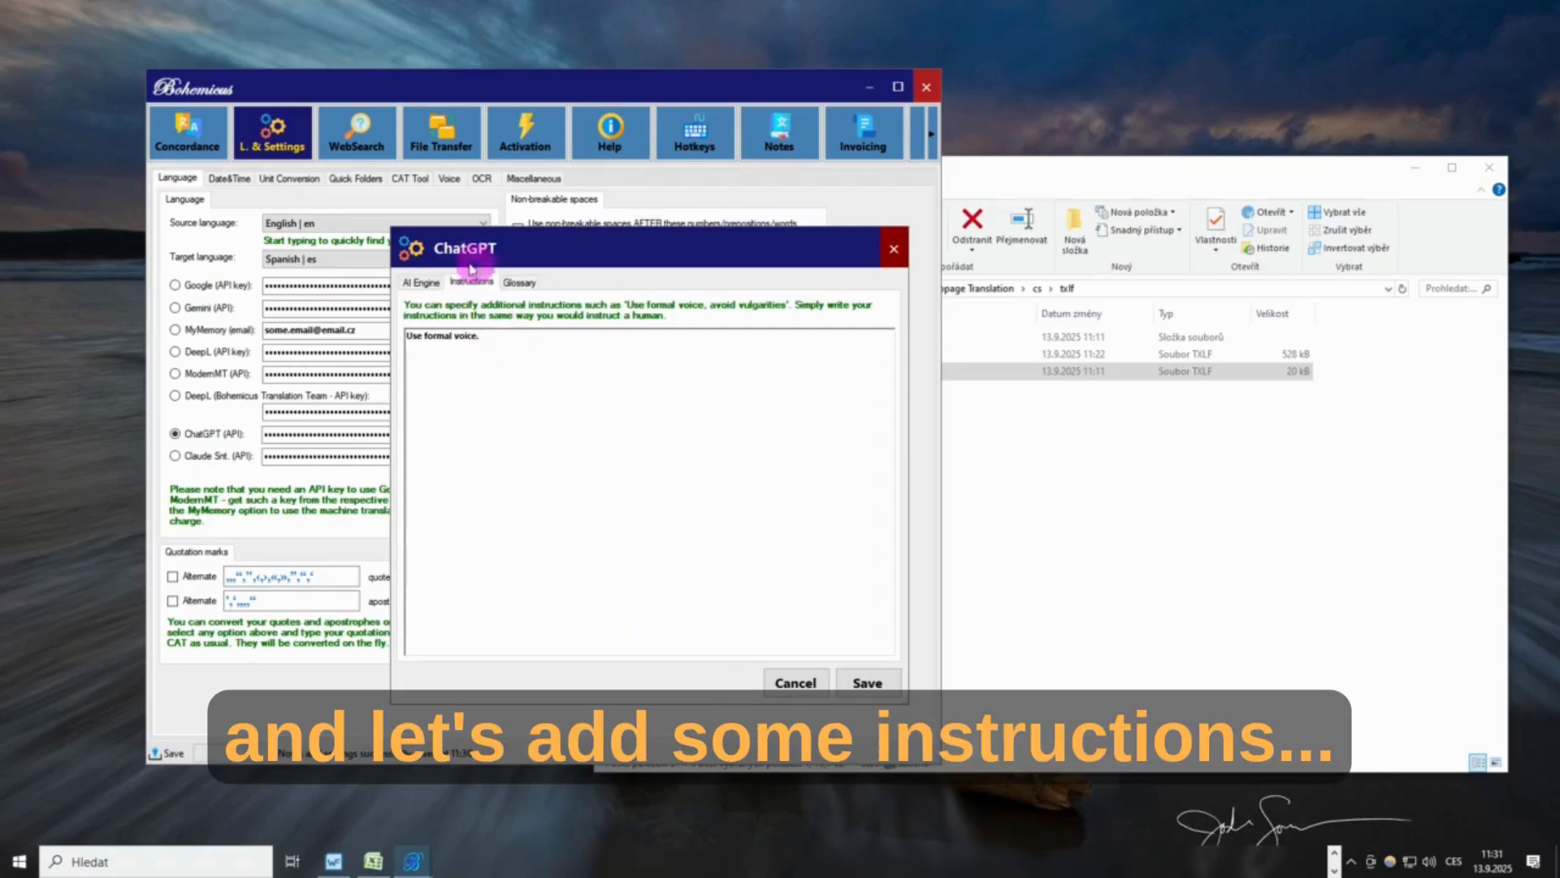
{"action": "left_click", "coordinate": [512, 349]}
{"action": "scroll", "coordinate": [517, 360], "scroll_direction": "up", "scroll_amount": 10}
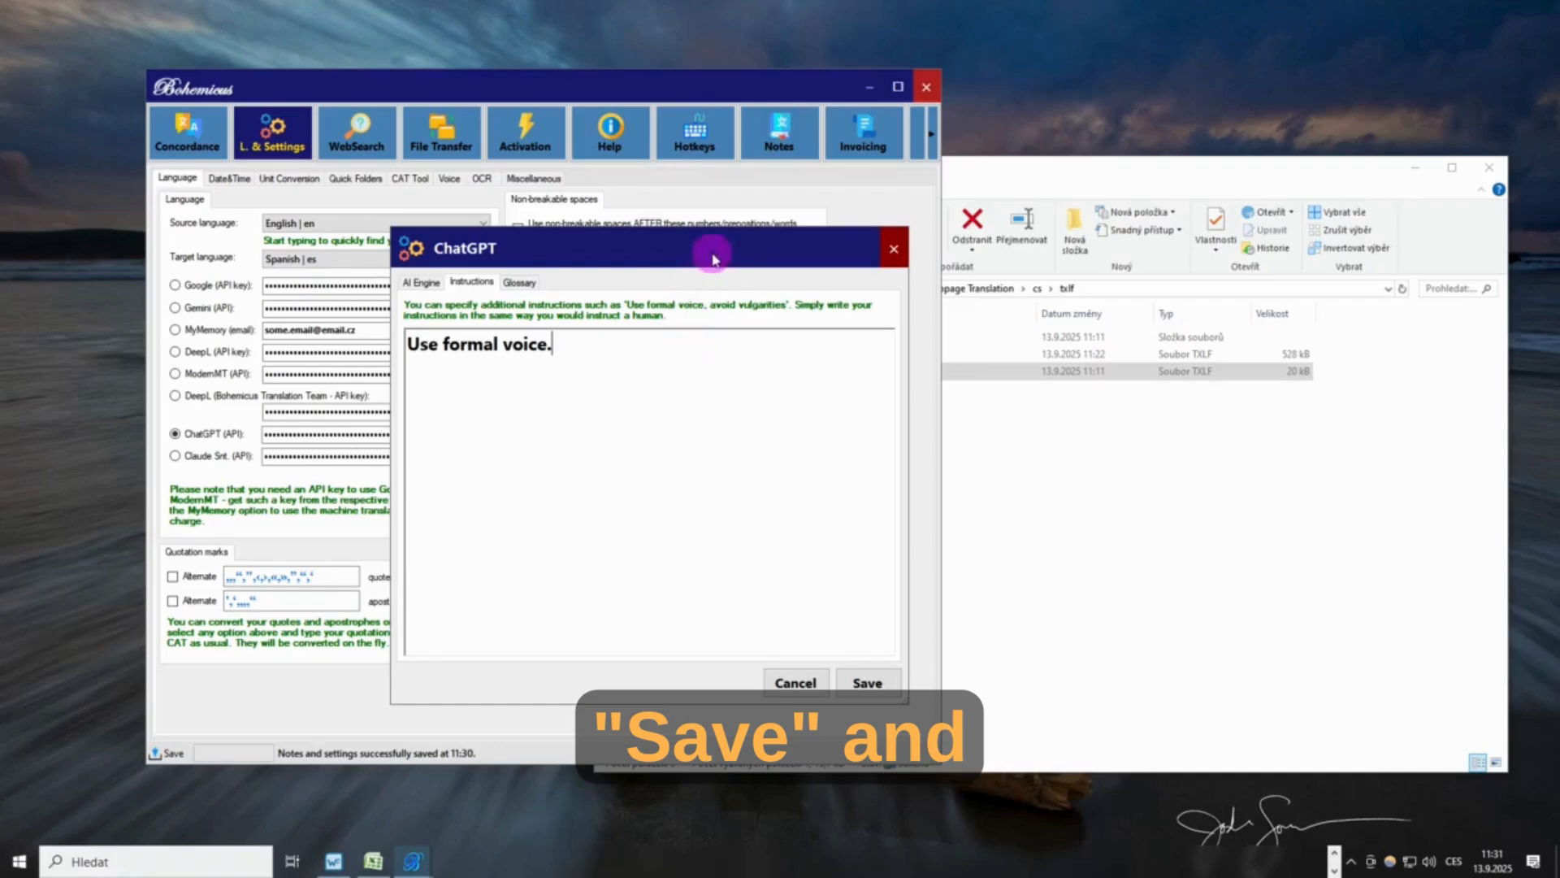
{"action": "left_click_drag", "start_coordinate": [710, 250], "coordinate": [641, 217]}
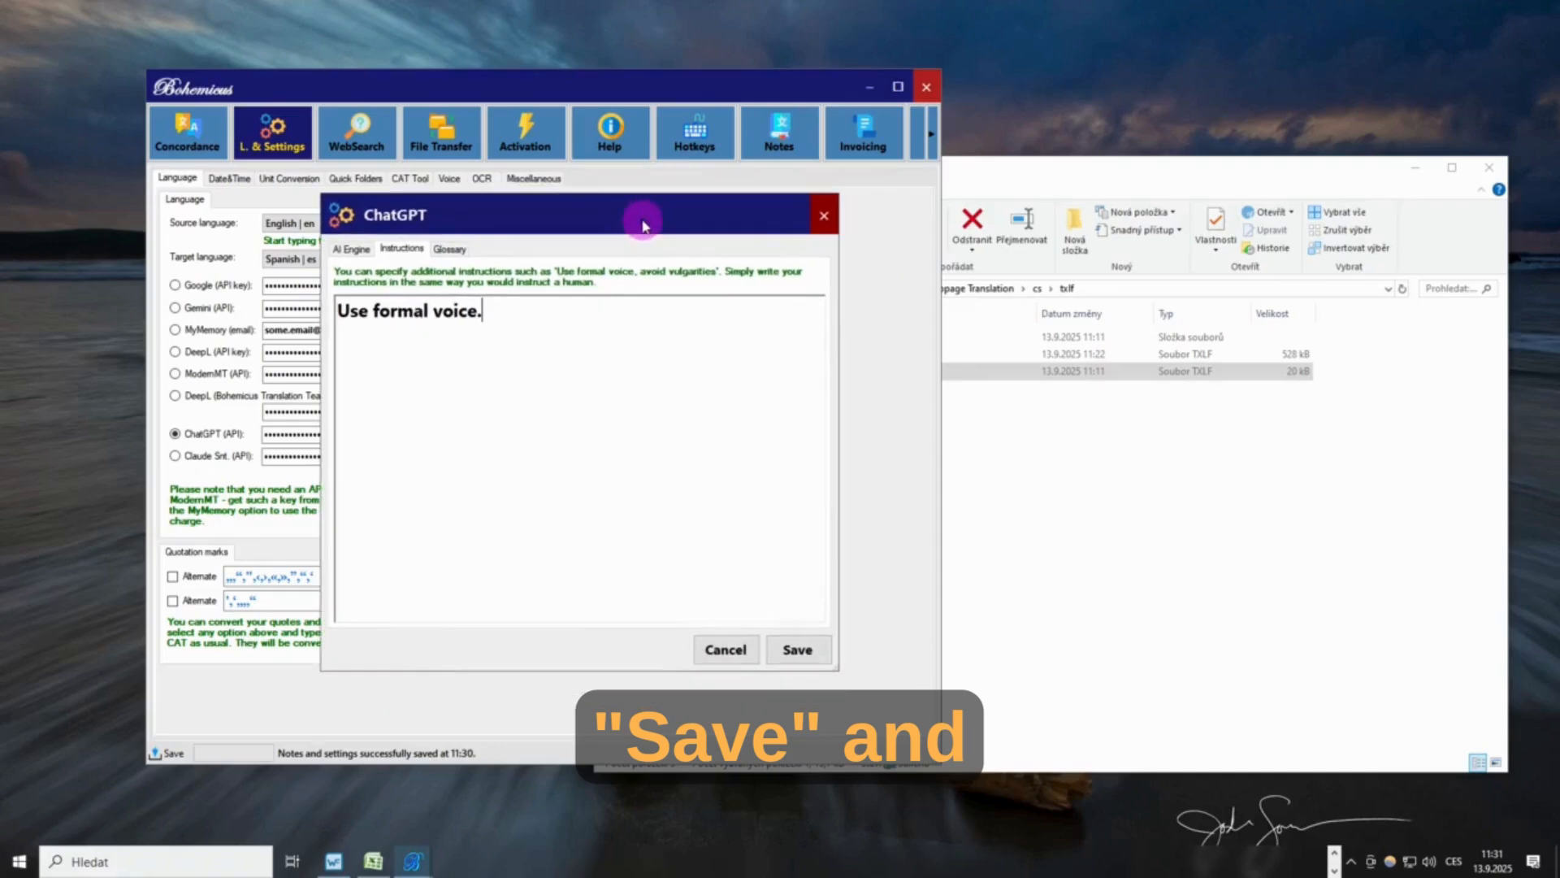
{"action": "left_click", "coordinate": [792, 650]}
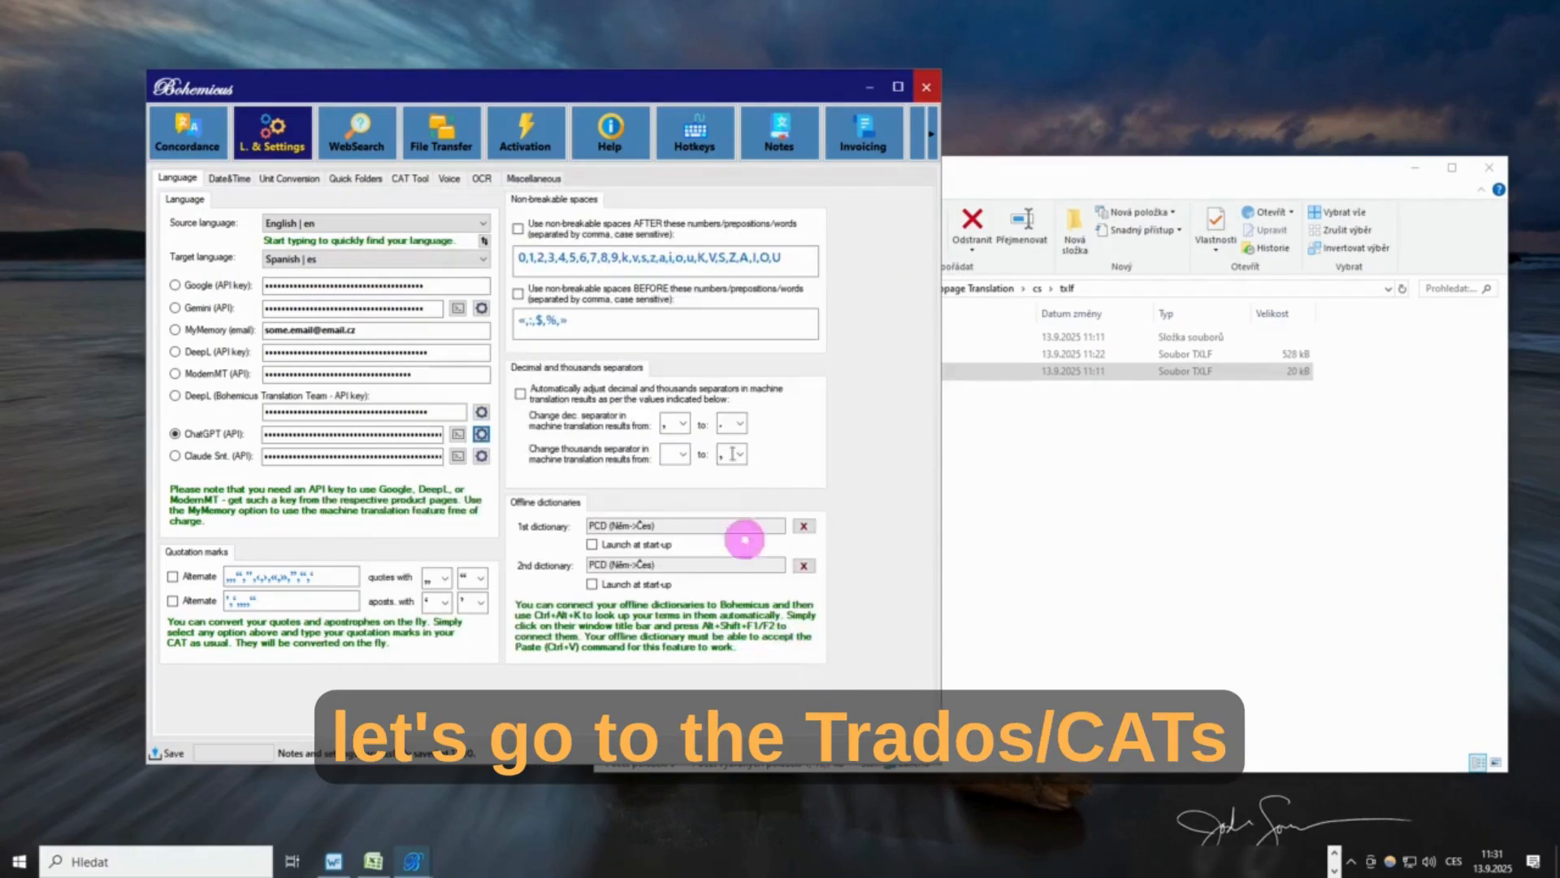
- Open the Trados/CATs tools and arrange the txlf folder window so its files and the Bohemicus file list are both accessible
{"action": "left_click", "coordinate": [932, 135]}
{"action": "left_click", "coordinate": [932, 134]}
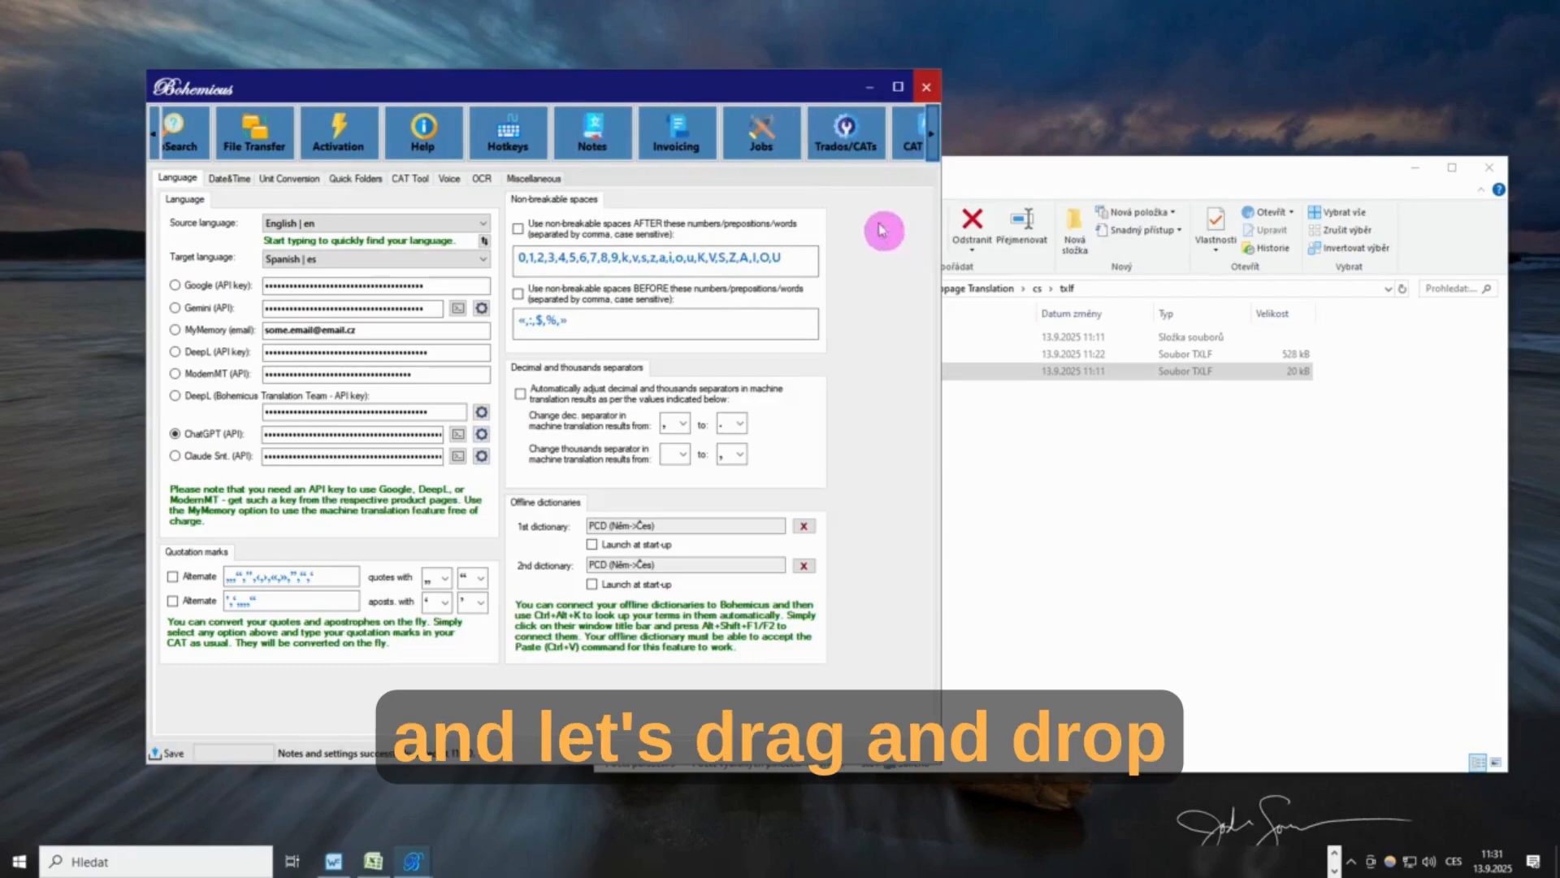
{"action": "left_click", "coordinate": [857, 138]}
{"action": "left_click_drag", "start_coordinate": [794, 98], "coordinate": [751, 76]}
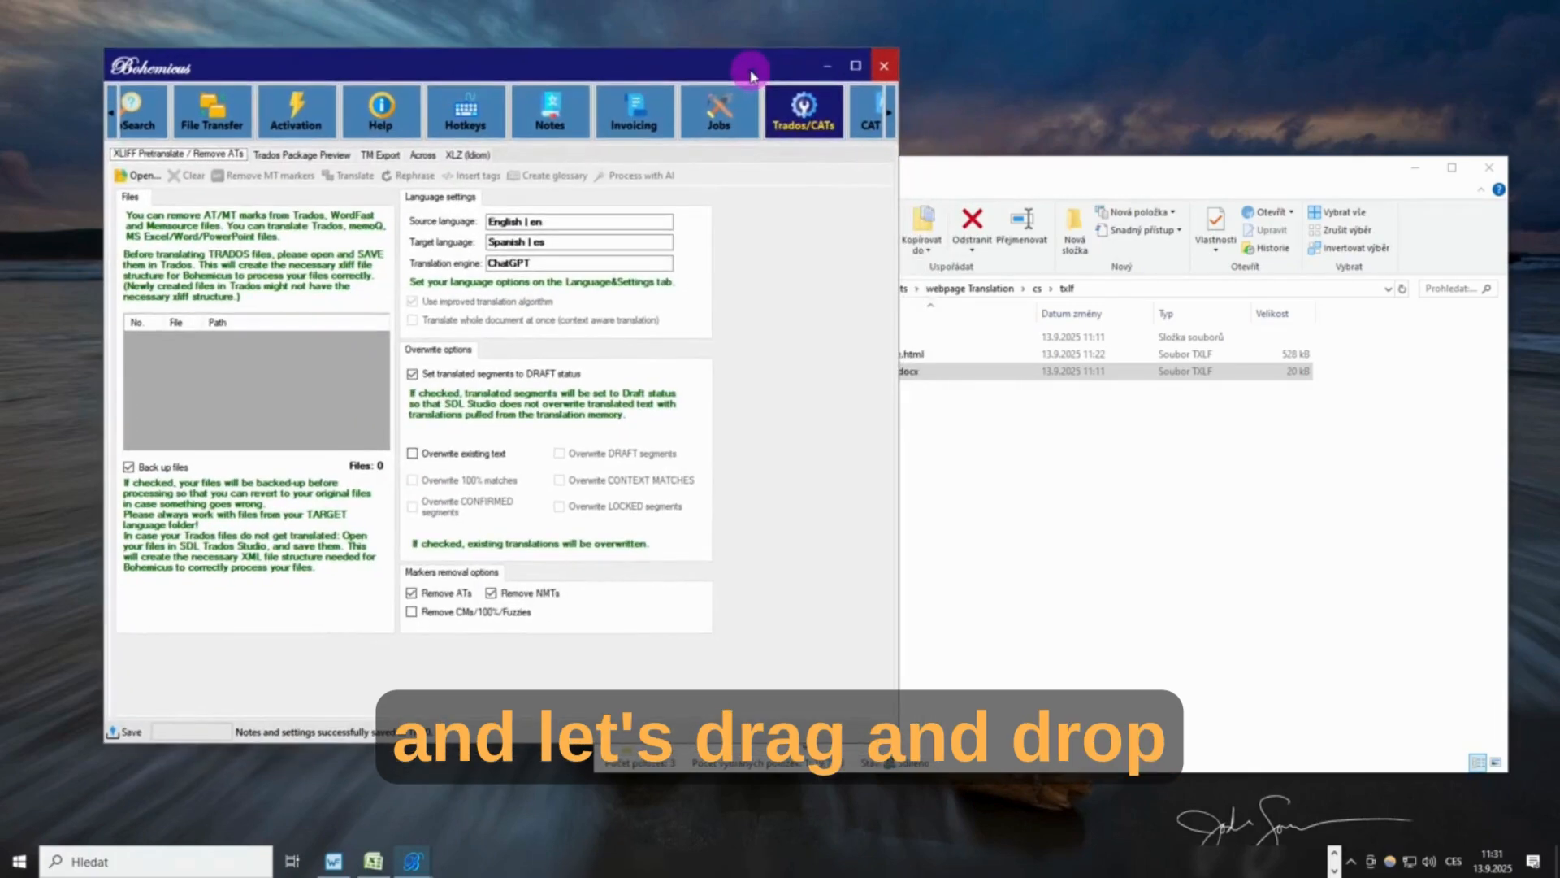
{"action": "left_click_drag", "start_coordinate": [994, 183], "coordinate": [1089, 126]}
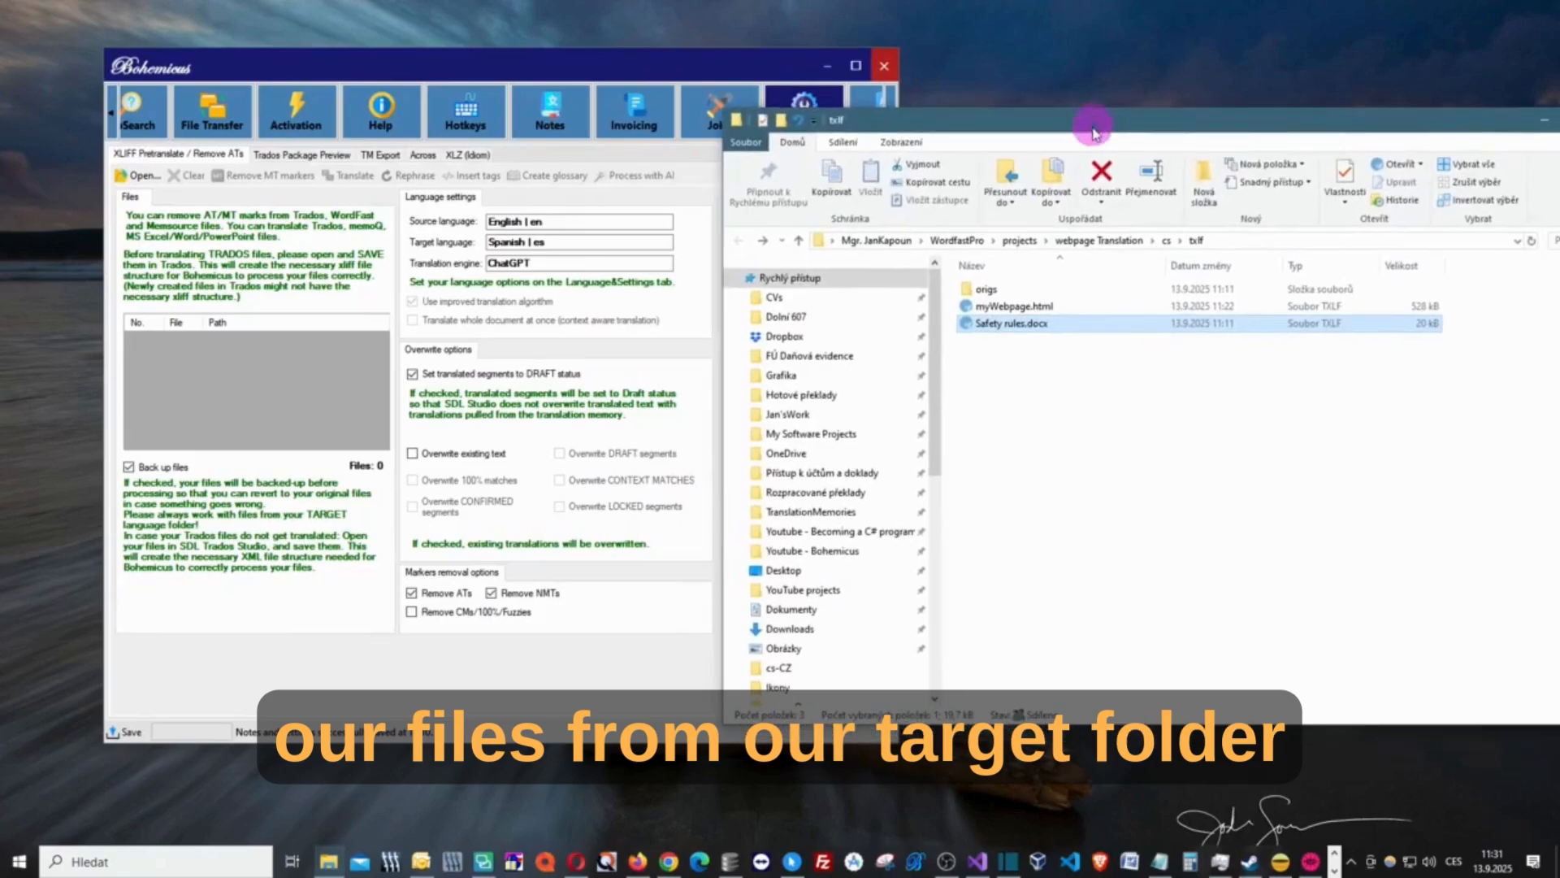
- Add the TXLF files myWebpage.html and Safety rules.docx from the txlf folder to the Bohemicus pretranslation file list
{"action": "left_click", "coordinate": [1049, 358]}
{"action": "key", "text": "shift+Up"}
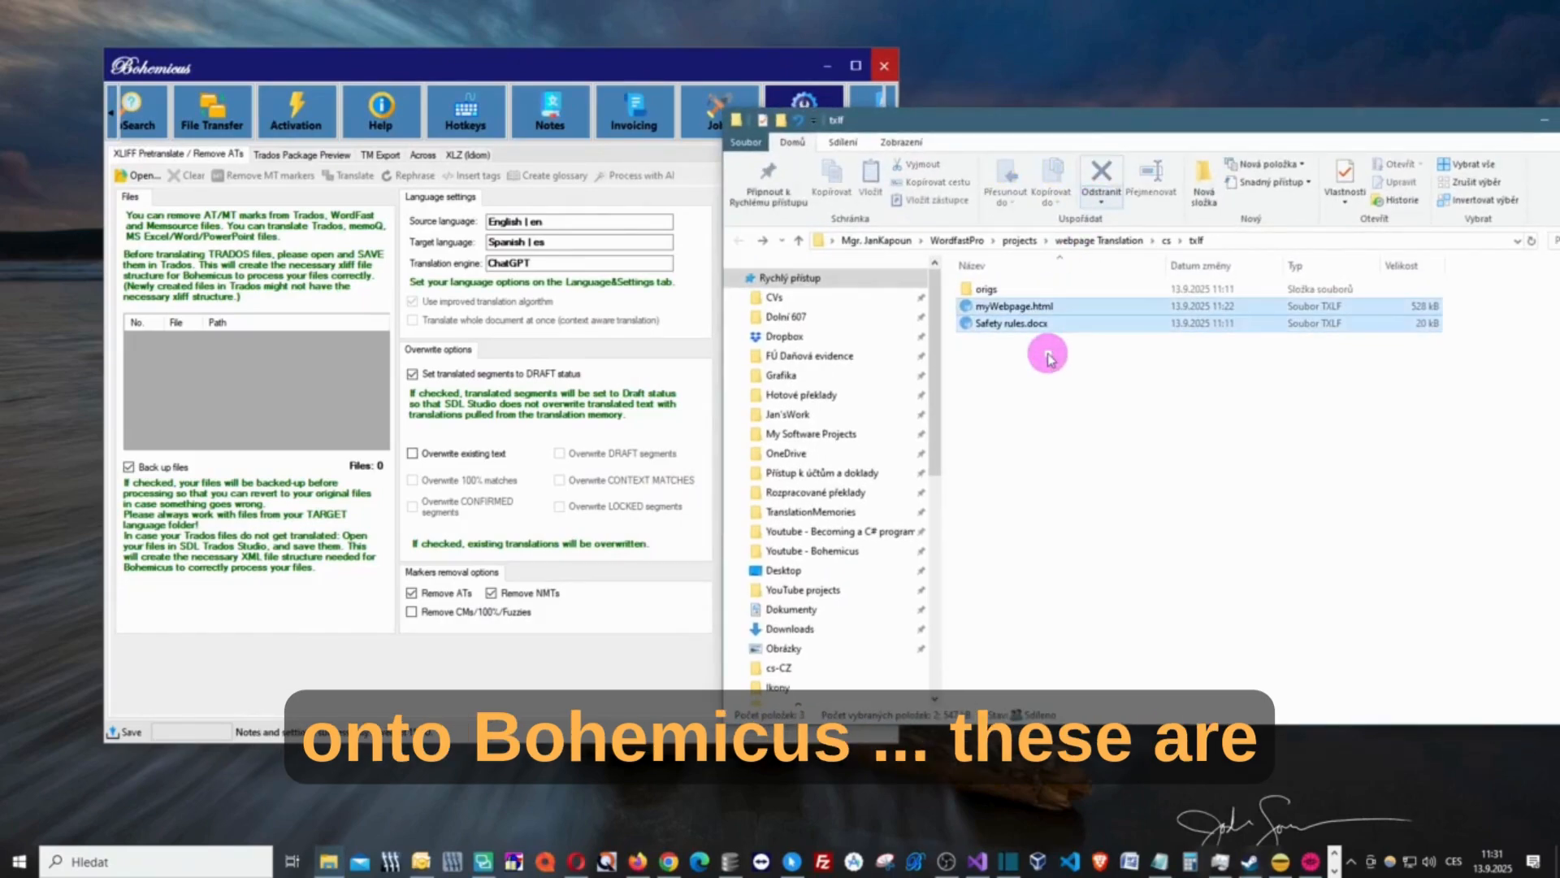
{"action": "key", "text": "shift+Up"}
{"action": "key", "text": "shift+Down"}
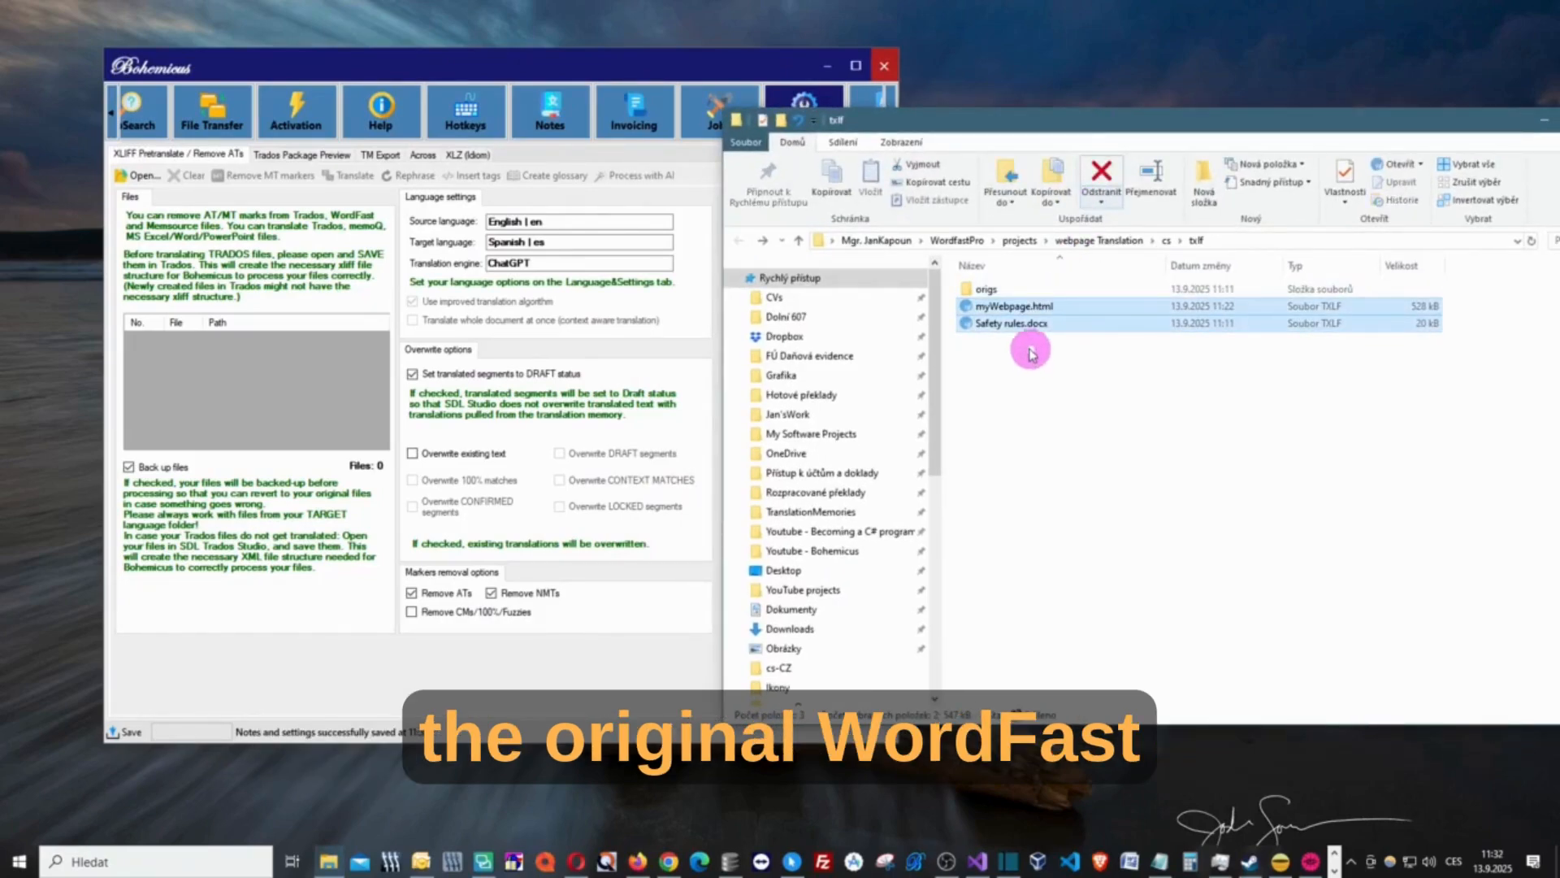
{"action": "left_click_drag", "start_coordinate": [1018, 309], "coordinate": [209, 364]}
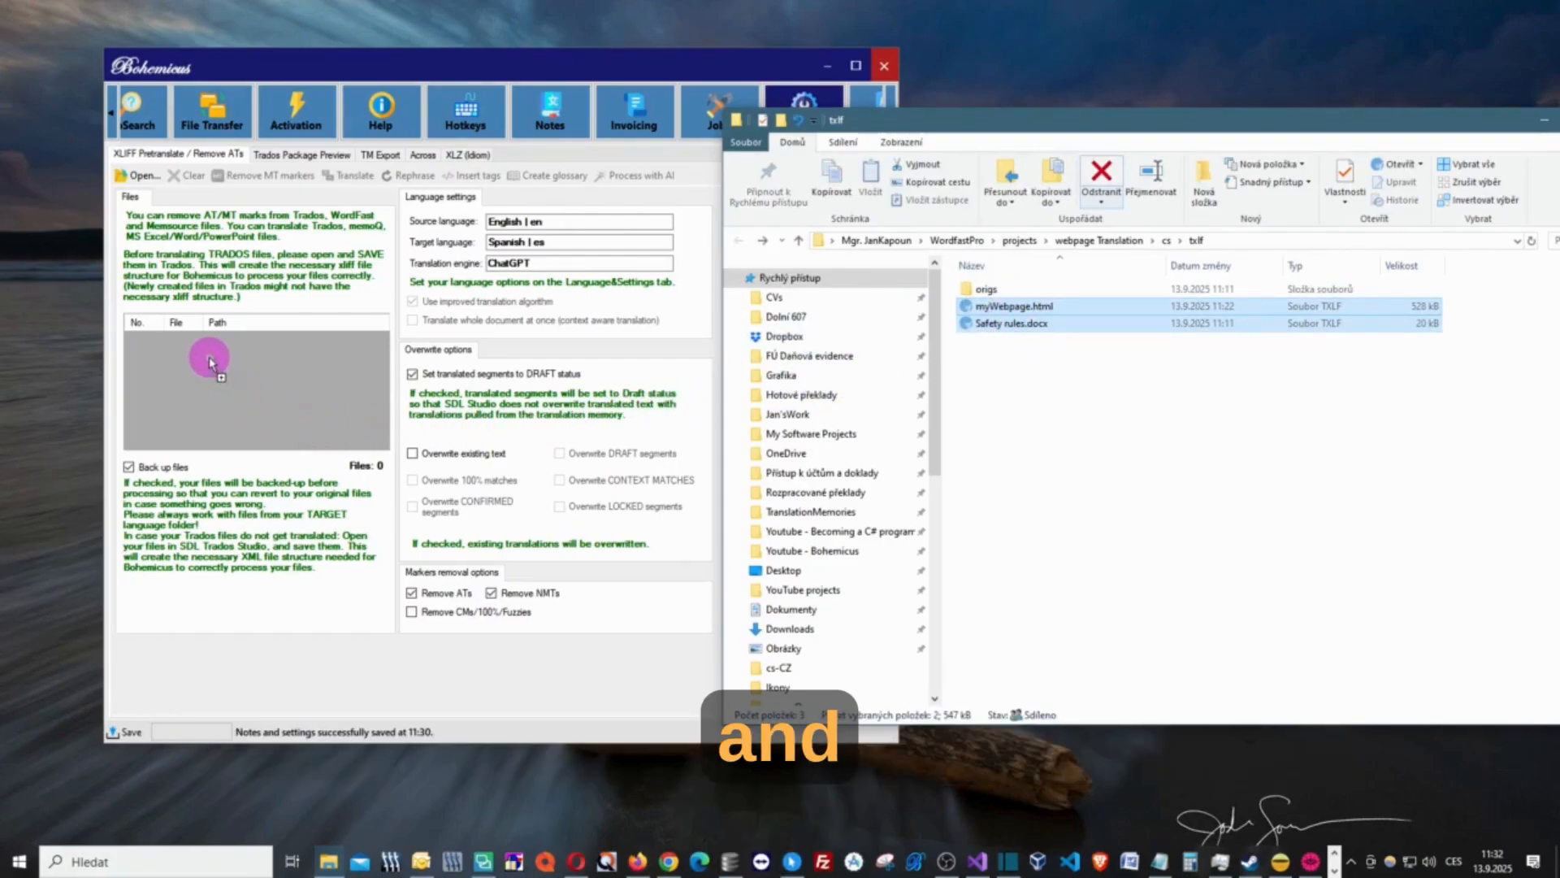
- Translate both listed TXLF files from English to Spanish with ChatGPT, and close the progress window once processing ends
{"action": "left_click_drag", "start_coordinate": [372, 63], "coordinate": [410, 59]}
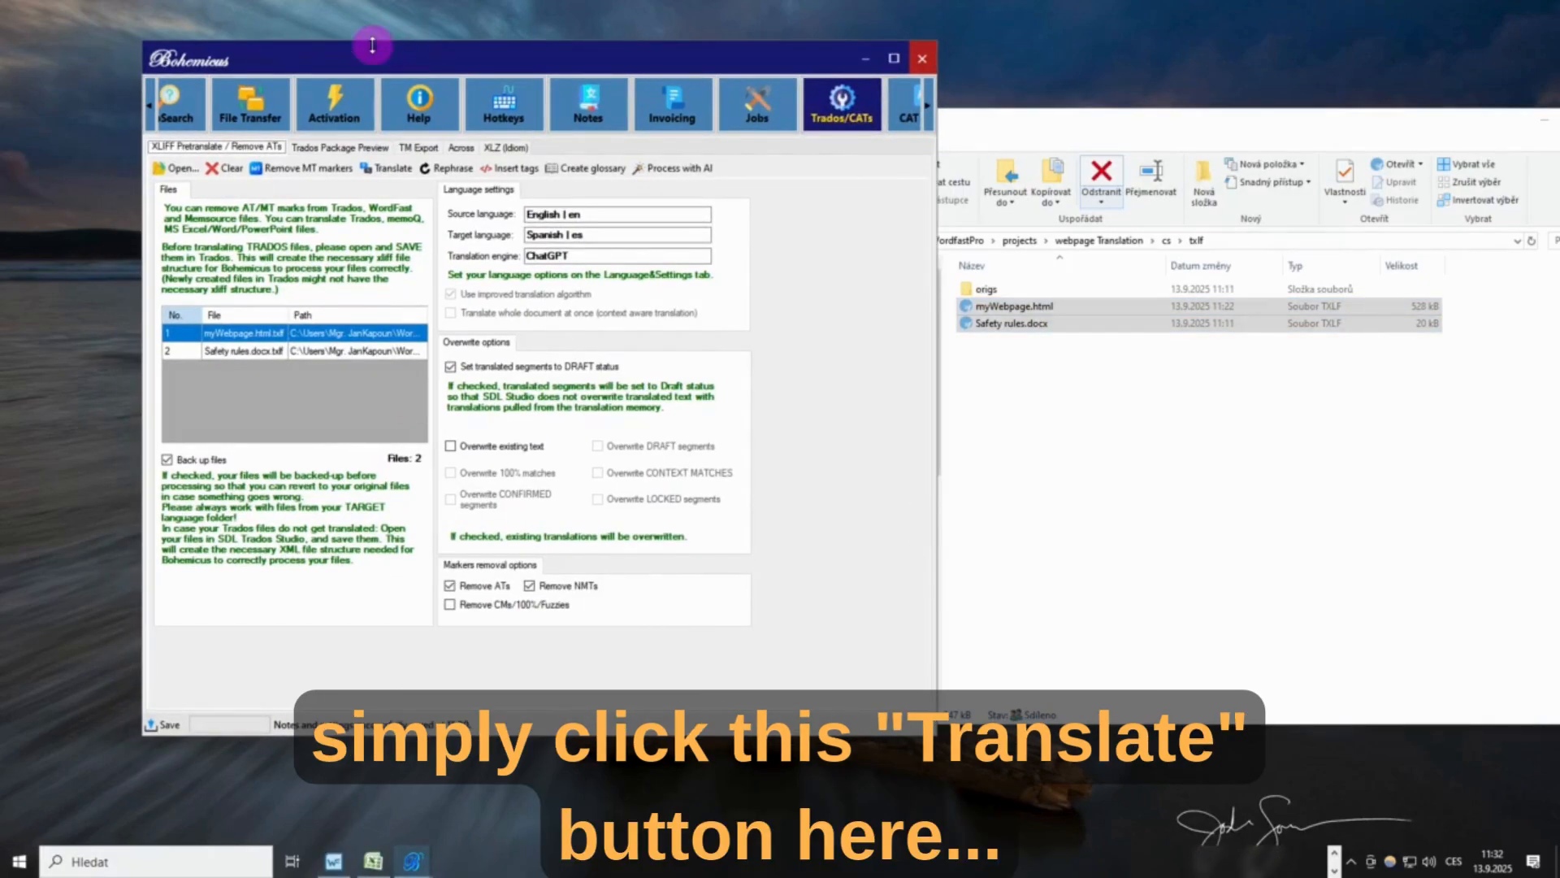
{"action": "left_click", "coordinate": [386, 170]}
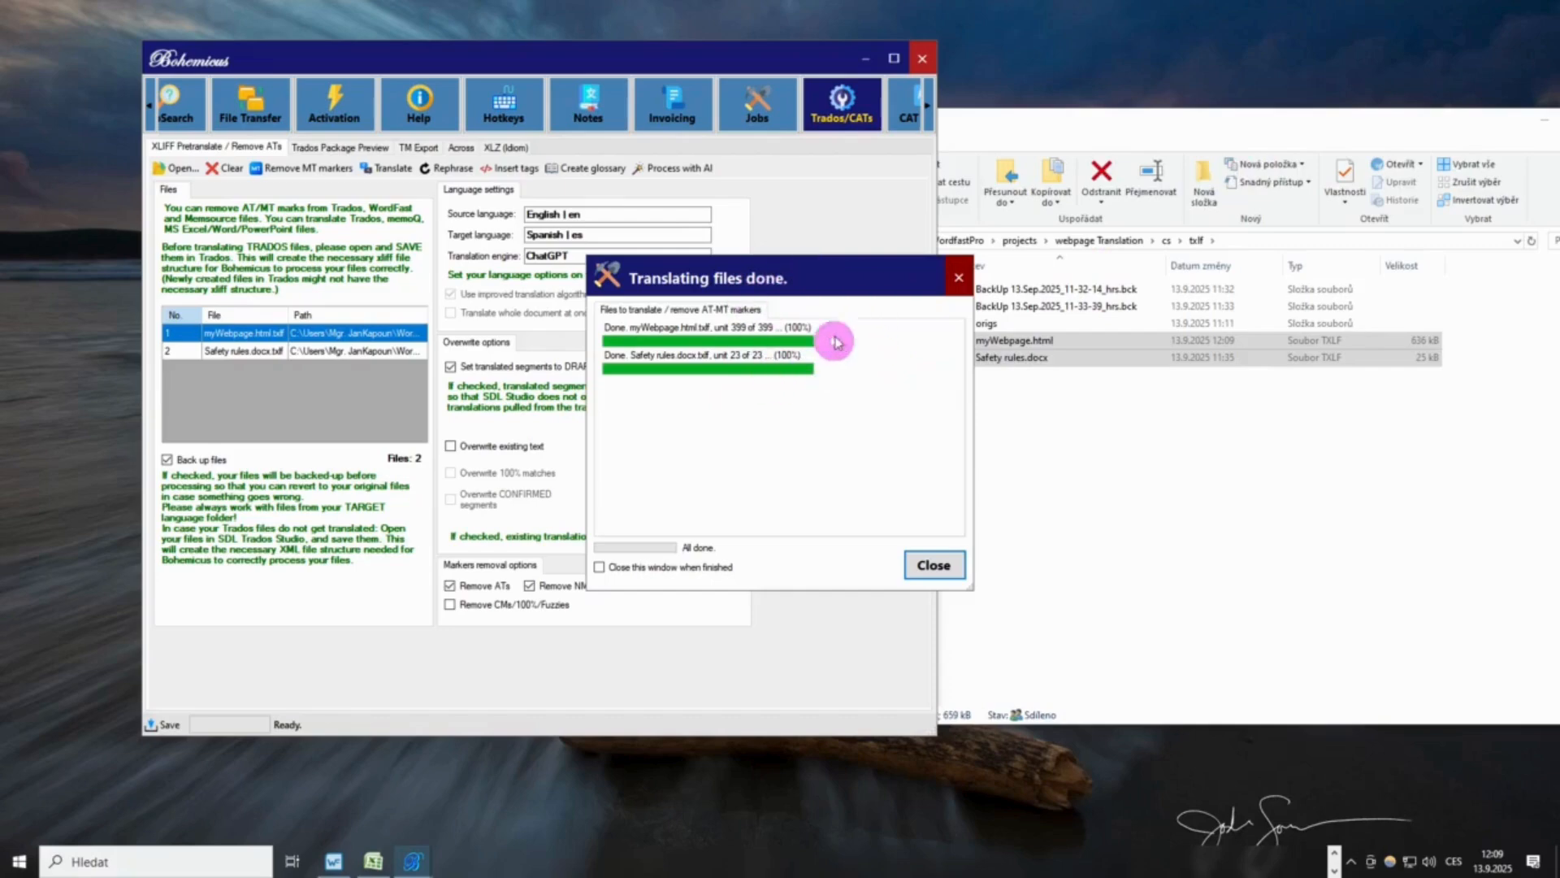
{"action": "left_click_drag", "start_coordinate": [841, 285], "coordinate": [804, 272]}
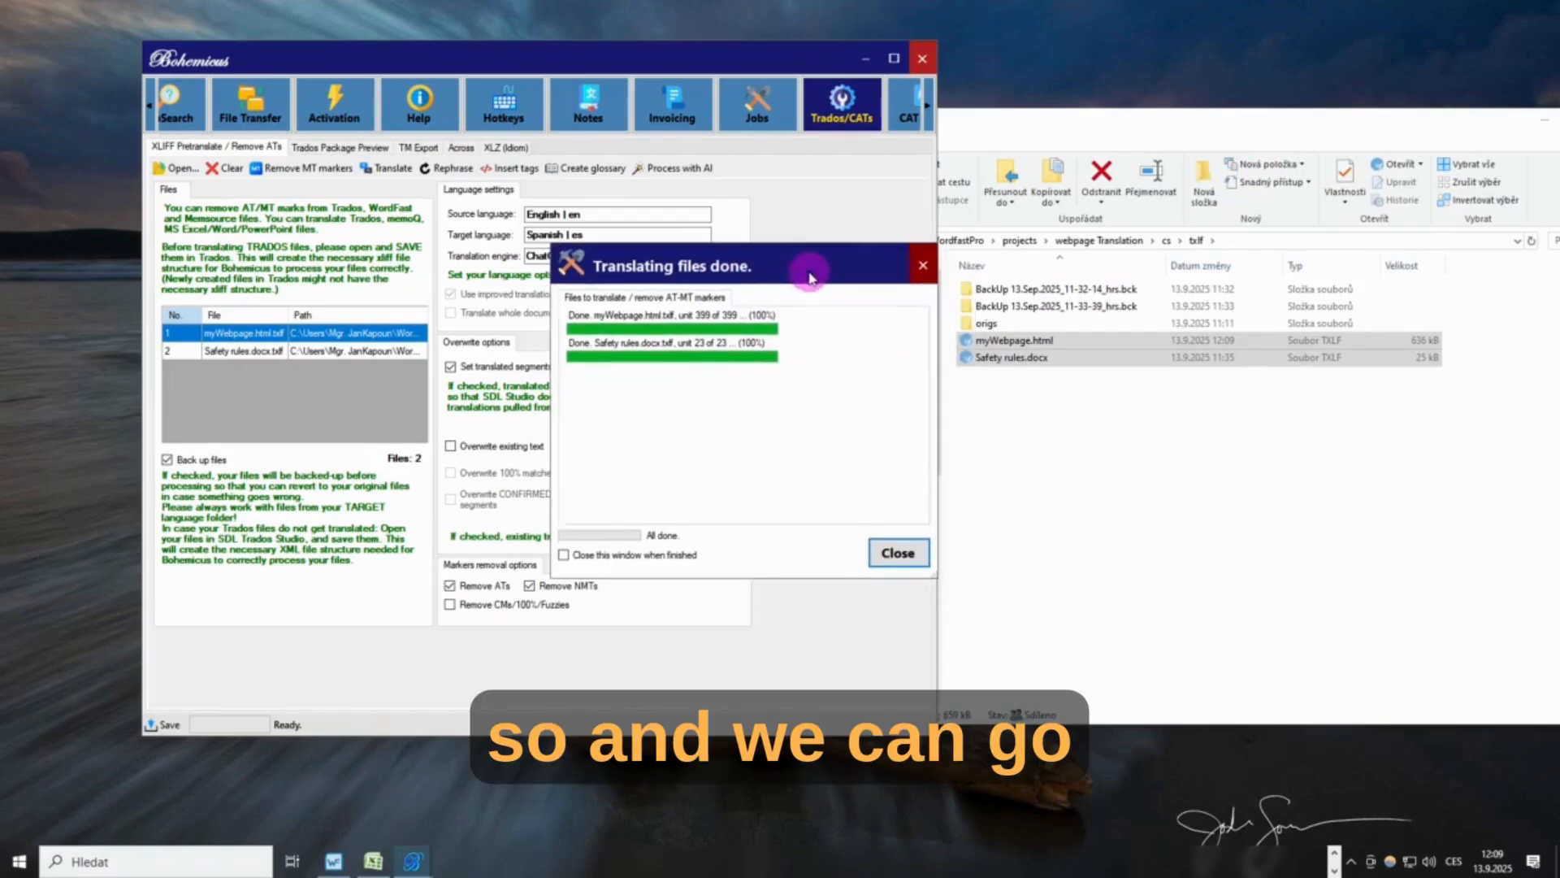
{"action": "left_click", "coordinate": [923, 268]}
- Switch to Wordfast Pro, open Safety rules.docx.txlf, and check the translation and formatting of its segments
{"action": "left_click", "coordinate": [1334, 855]}
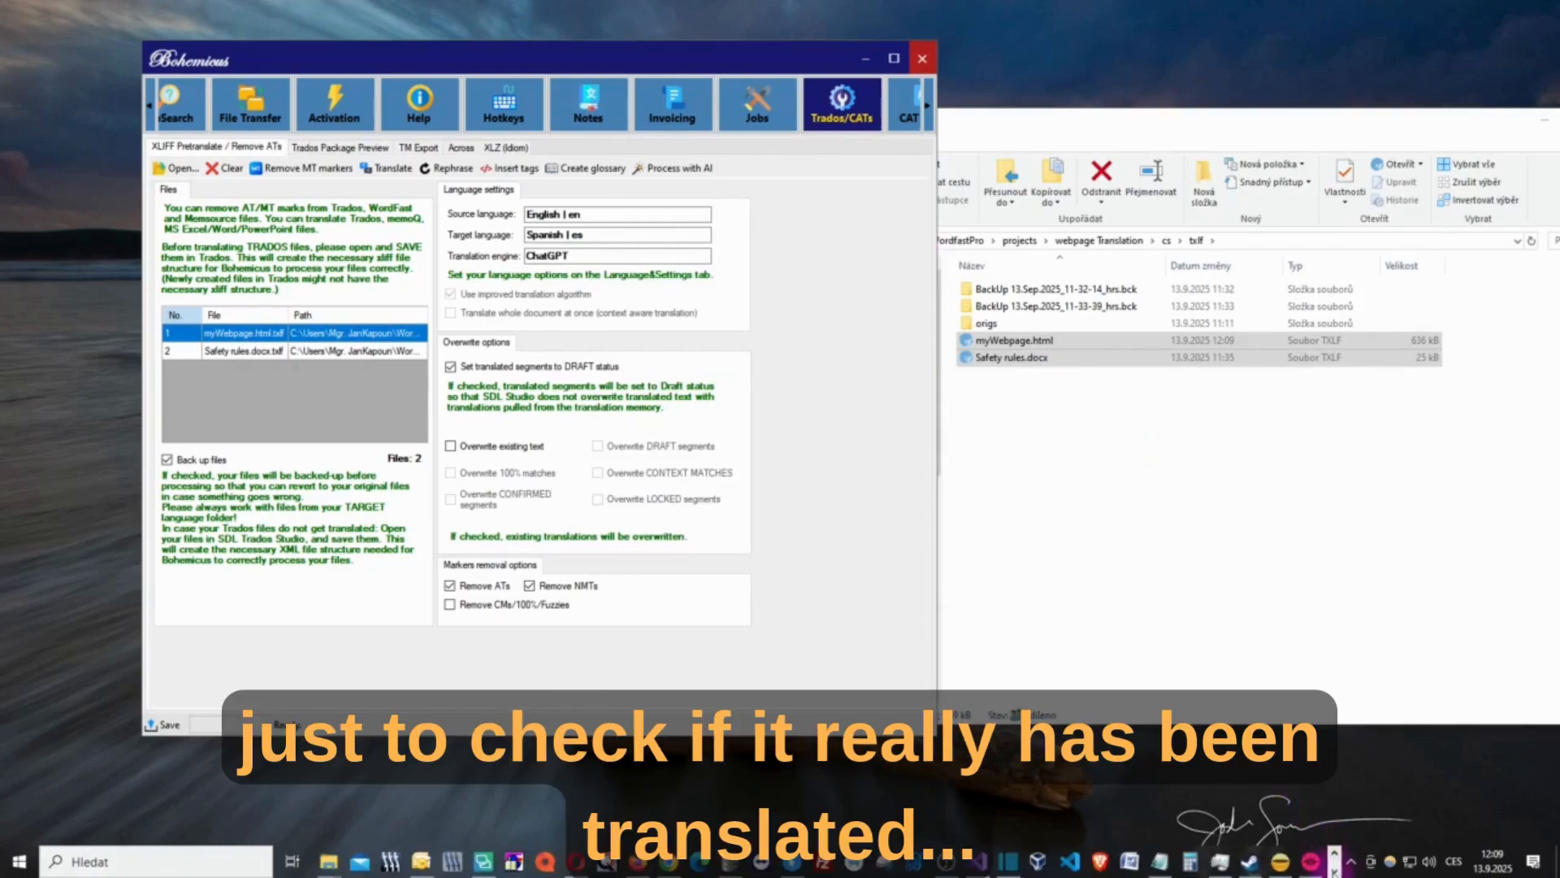
{"action": "left_click", "coordinate": [1333, 860]}
{"action": "left_click", "coordinate": [337, 866]}
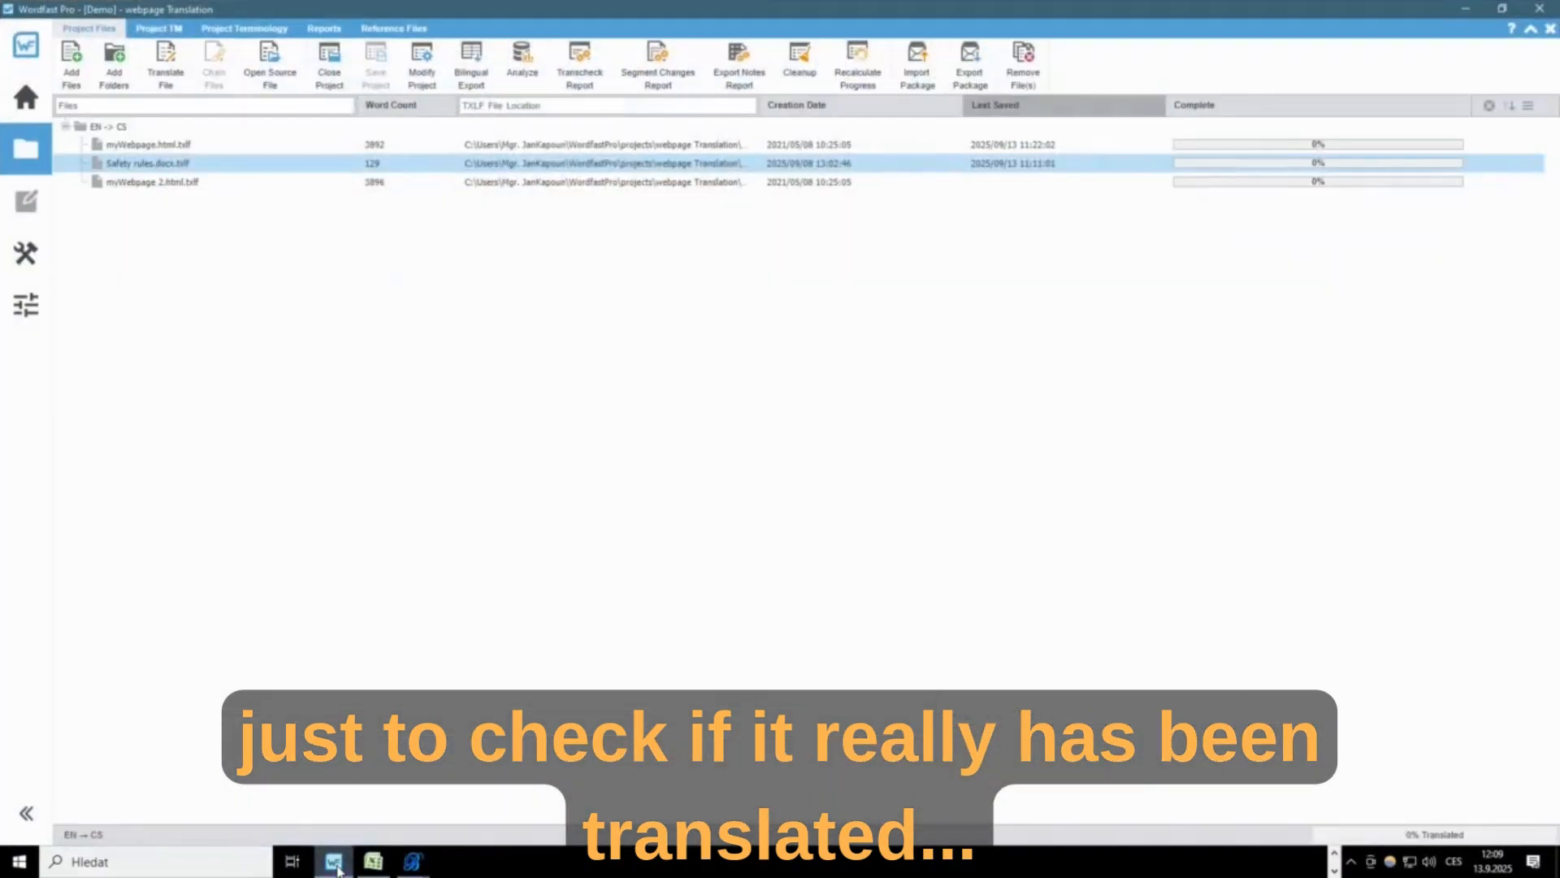
{"action": "double_click", "coordinate": [144, 171]}
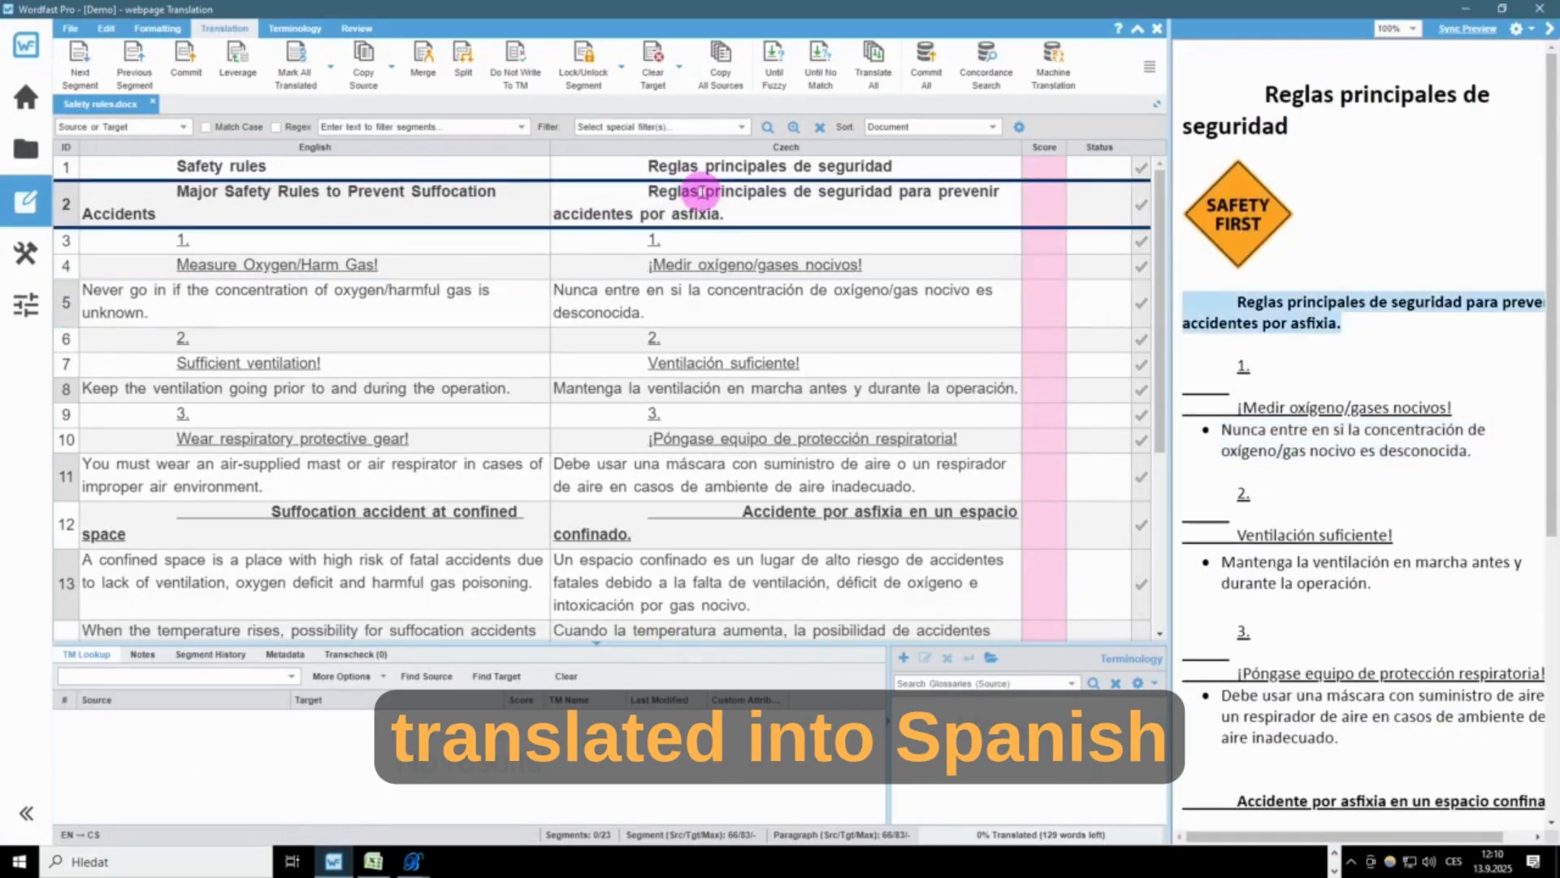
{"action": "scroll", "coordinate": [697, 251], "scroll_direction": "down", "scroll_amount": 5}
{"action": "scroll", "coordinate": [695, 281], "scroll_direction": "up", "scroll_amount": 5}
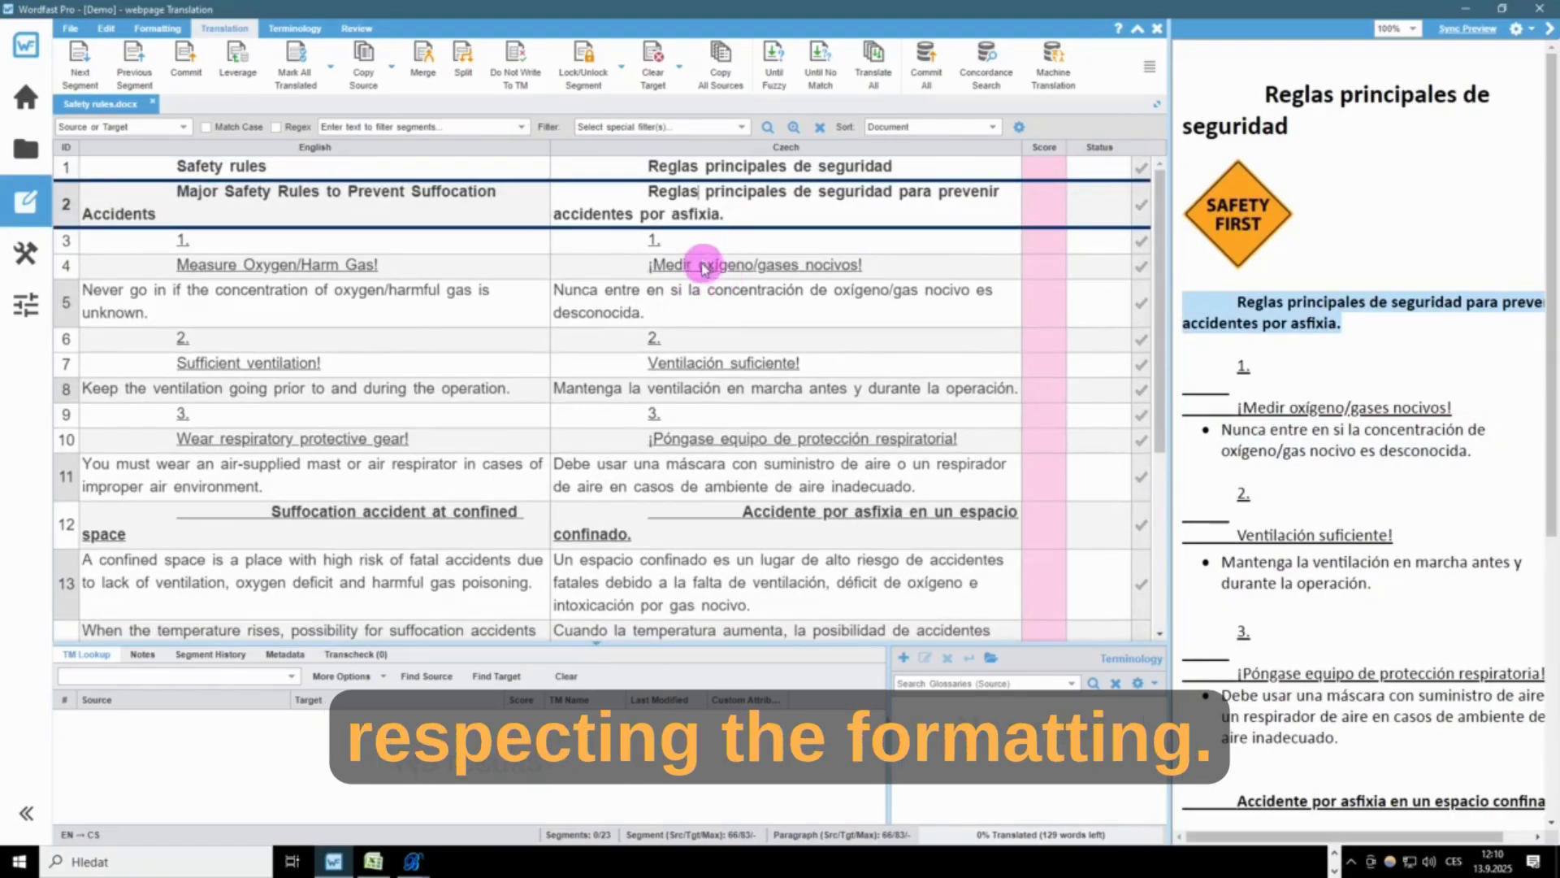
{"action": "left_click", "coordinate": [892, 267]}
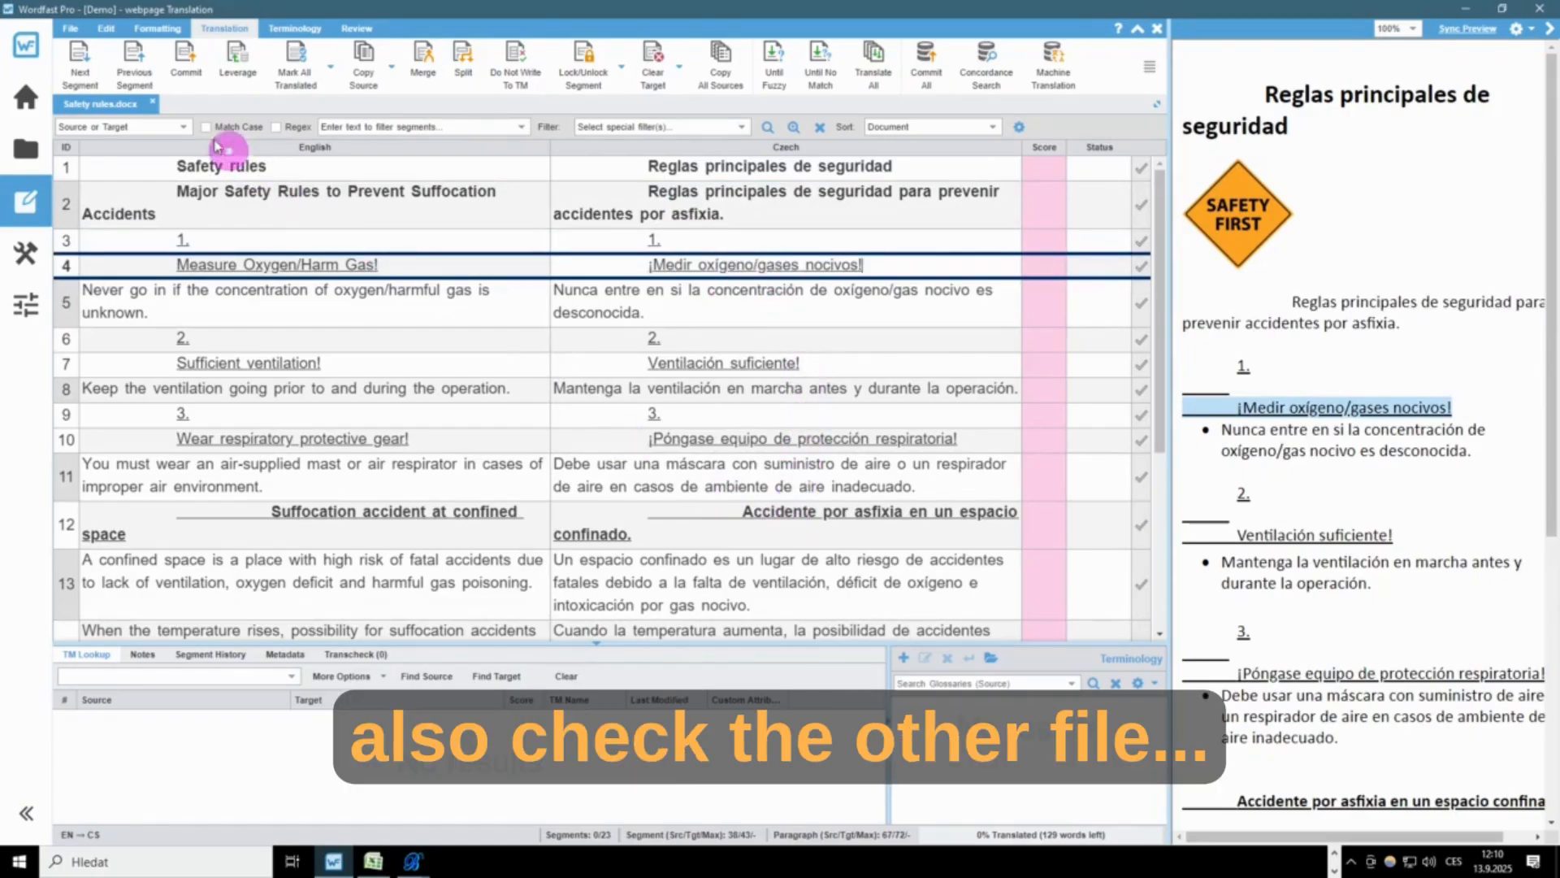
- Return to the project files, open myWebpage.html.txlf, and check its translated segments and tags
{"action": "left_click", "coordinate": [26, 149]}
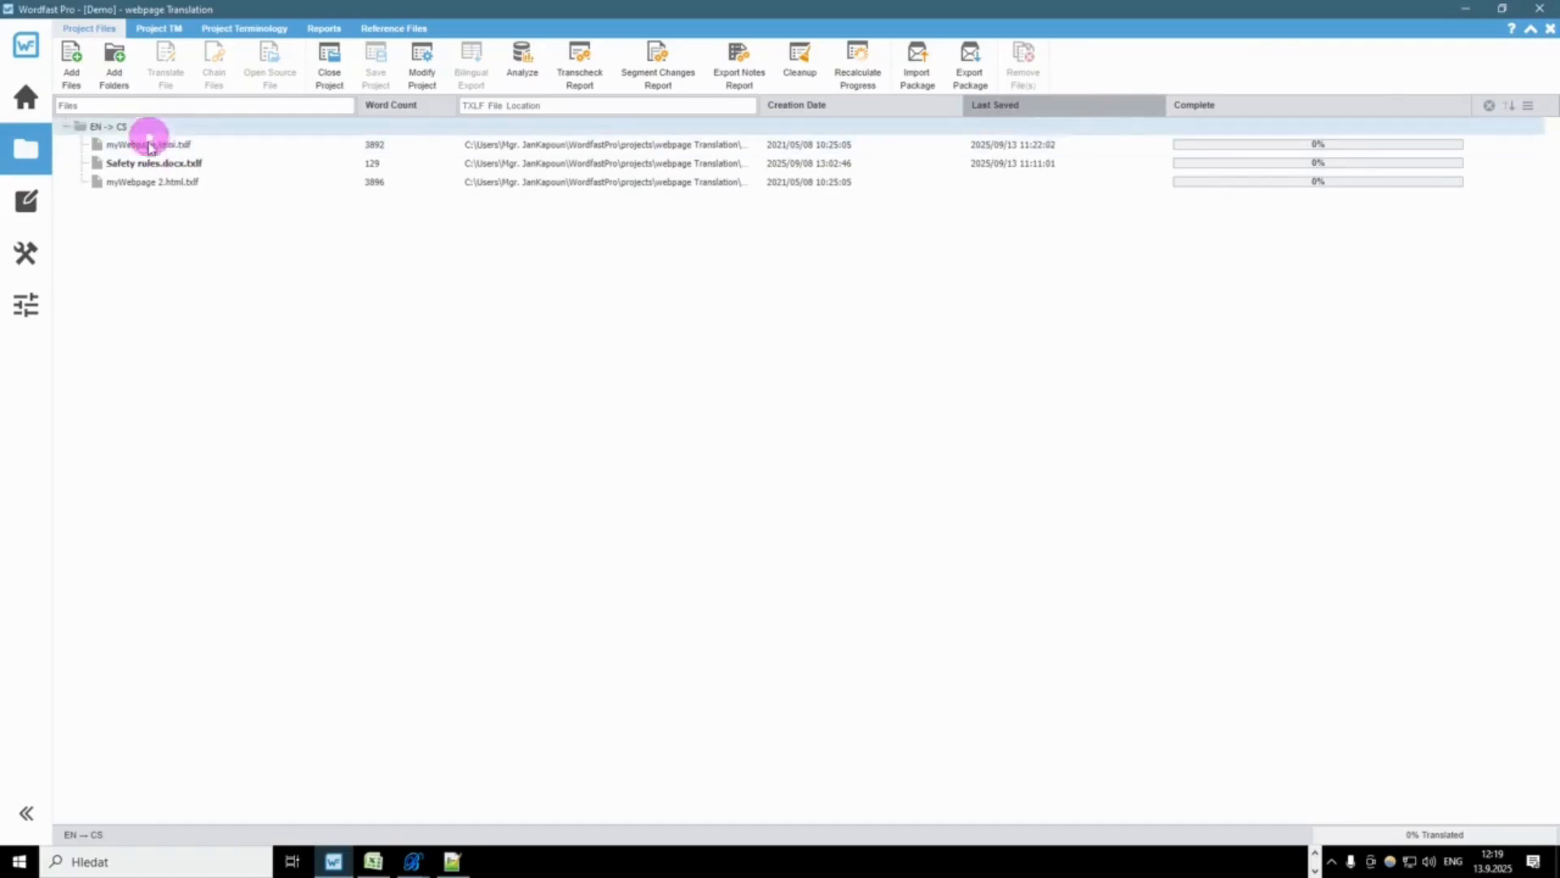
{"action": "left_click", "coordinate": [144, 147]}
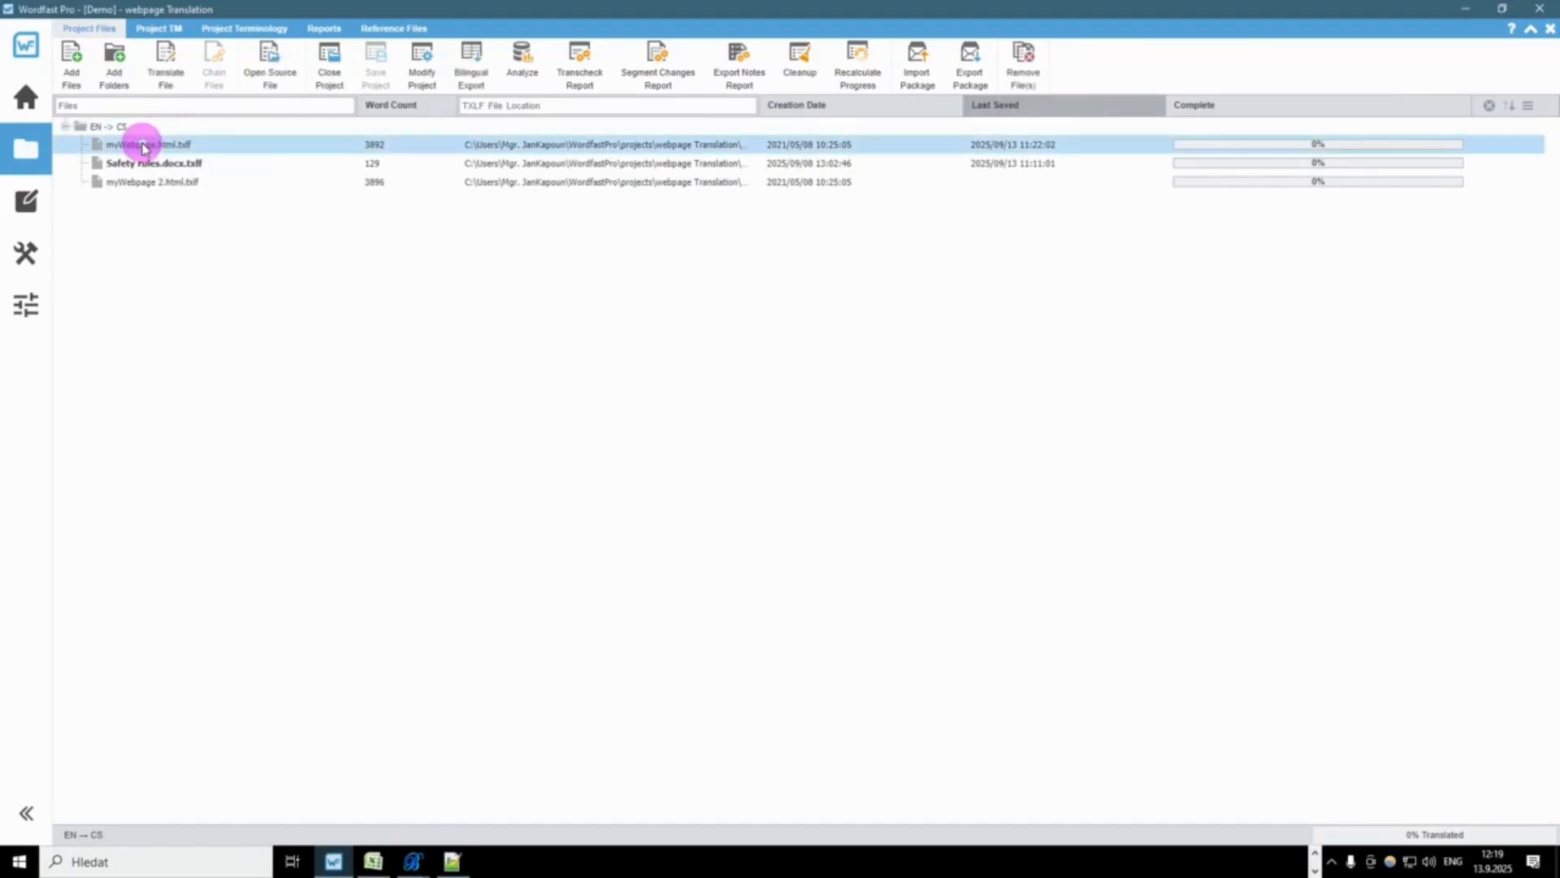
{"action": "double_click", "coordinate": [144, 148]}
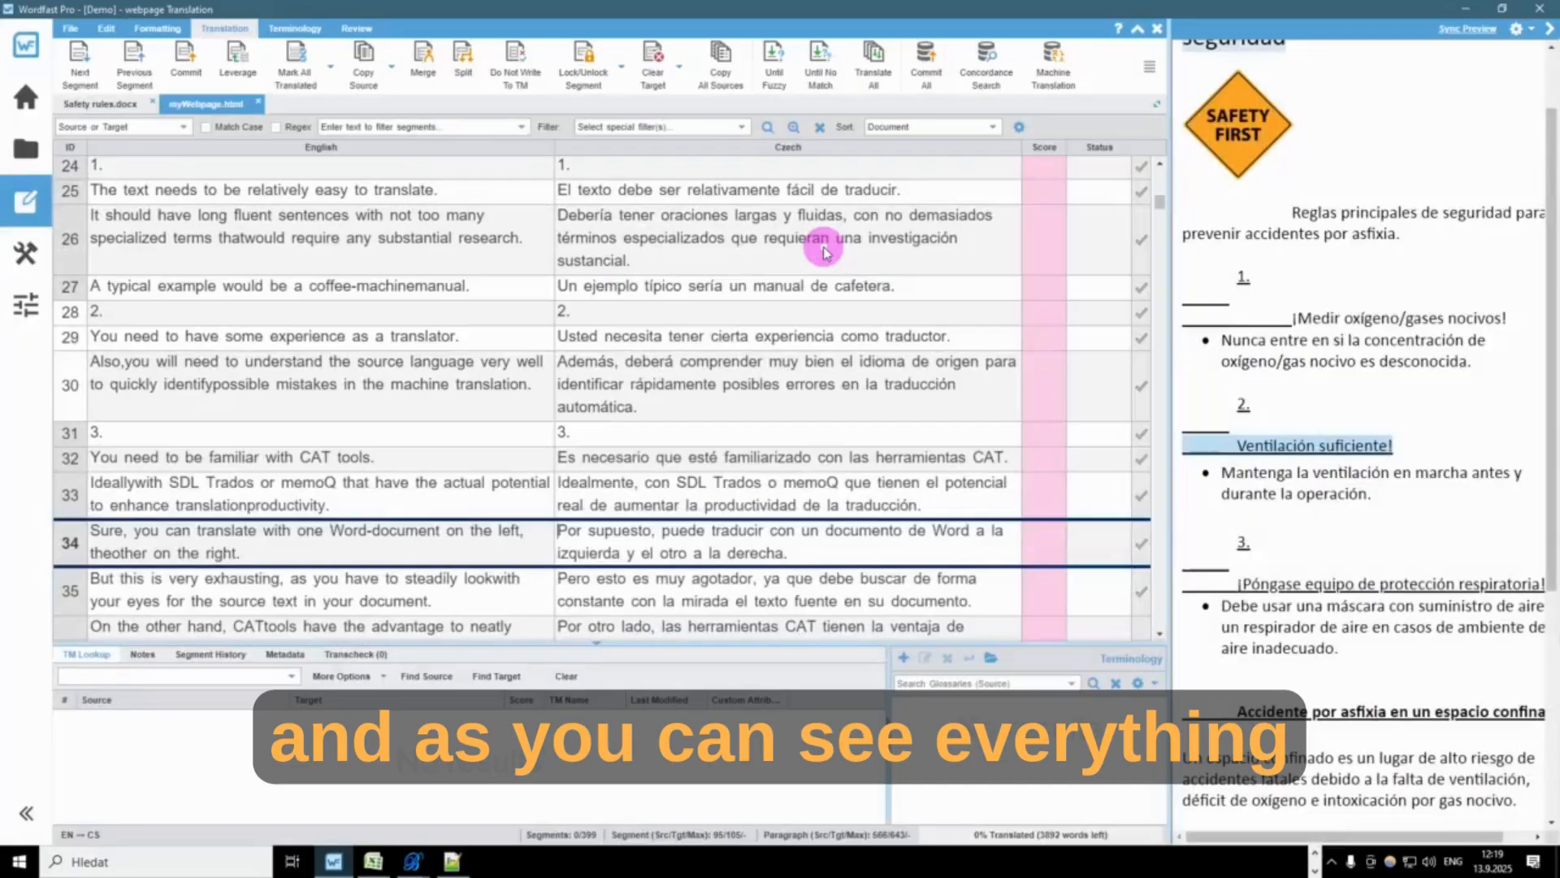
{"action": "scroll", "coordinate": [768, 290], "scroll_direction": "up", "scroll_amount": 8}
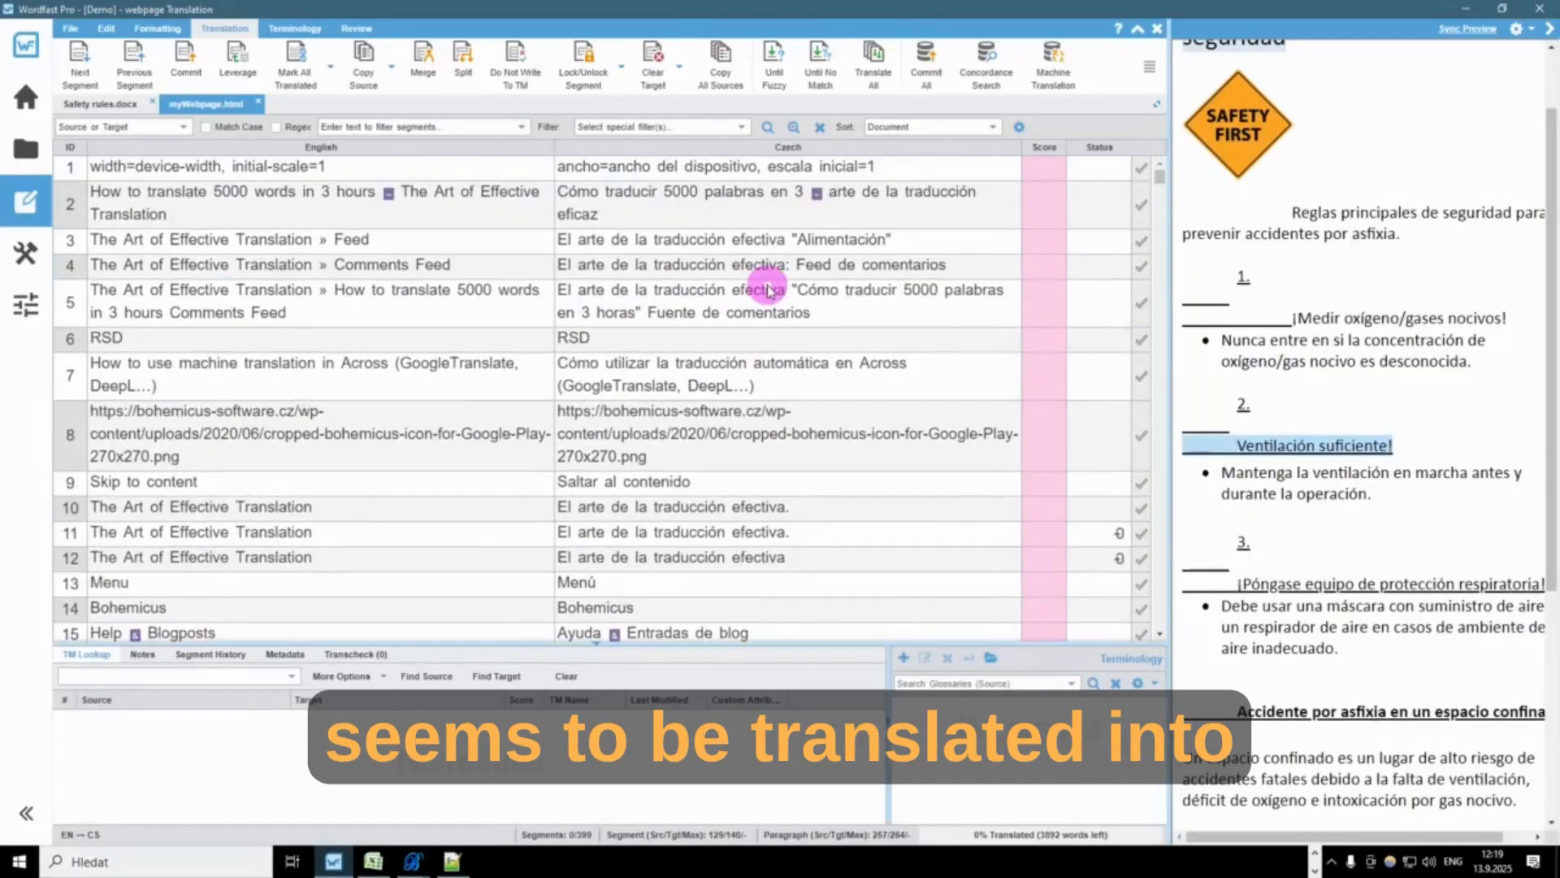
{"action": "left_click", "coordinate": [662, 166]}
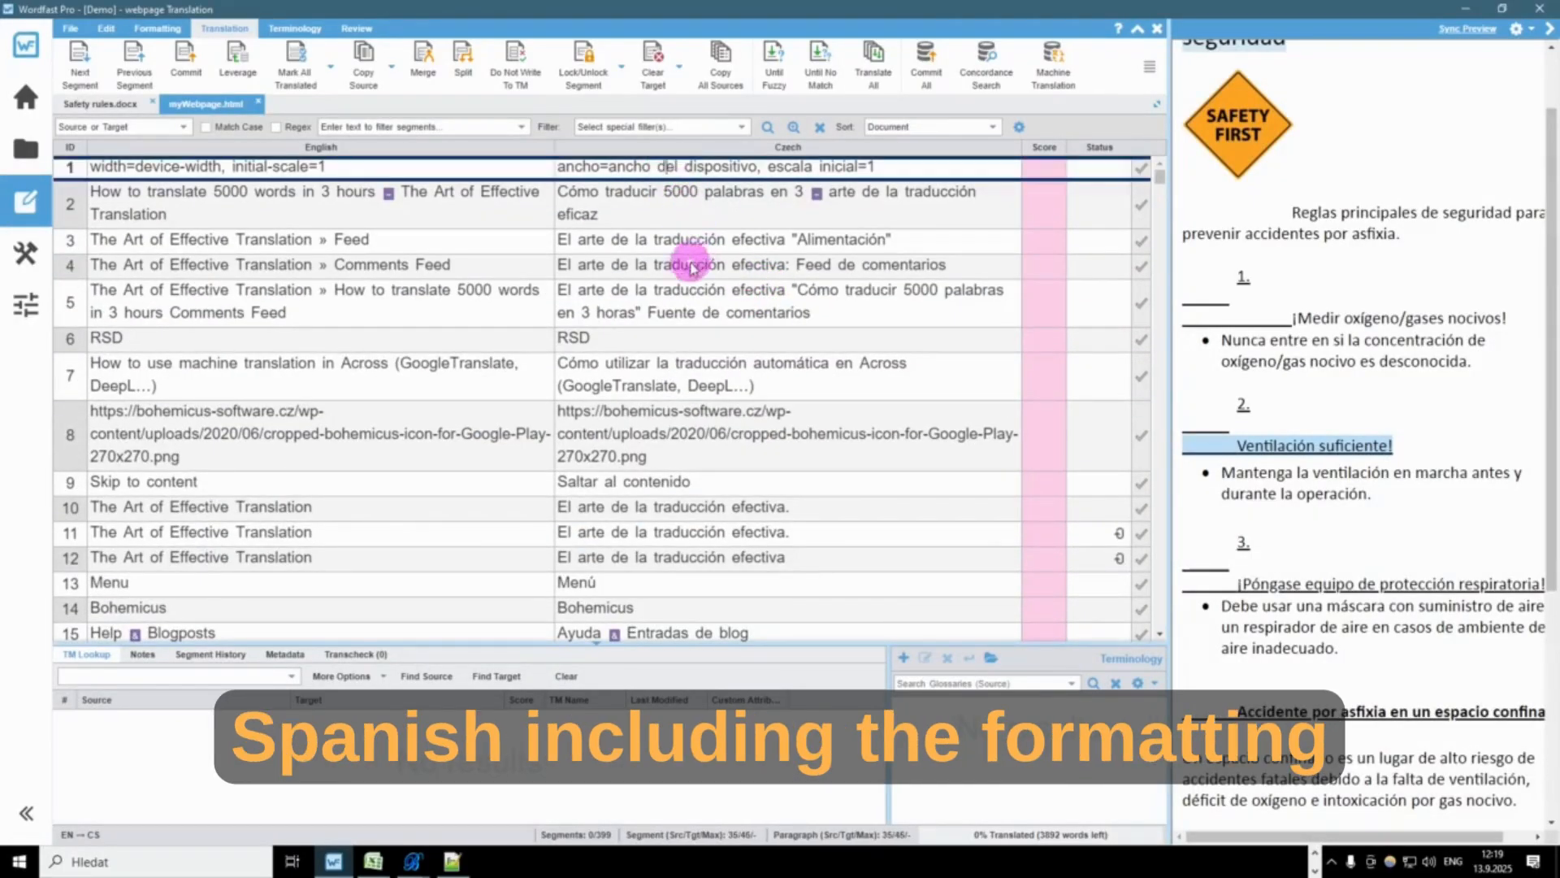
{"action": "scroll", "coordinate": [711, 383], "scroll_direction": "down", "scroll_amount": 14}
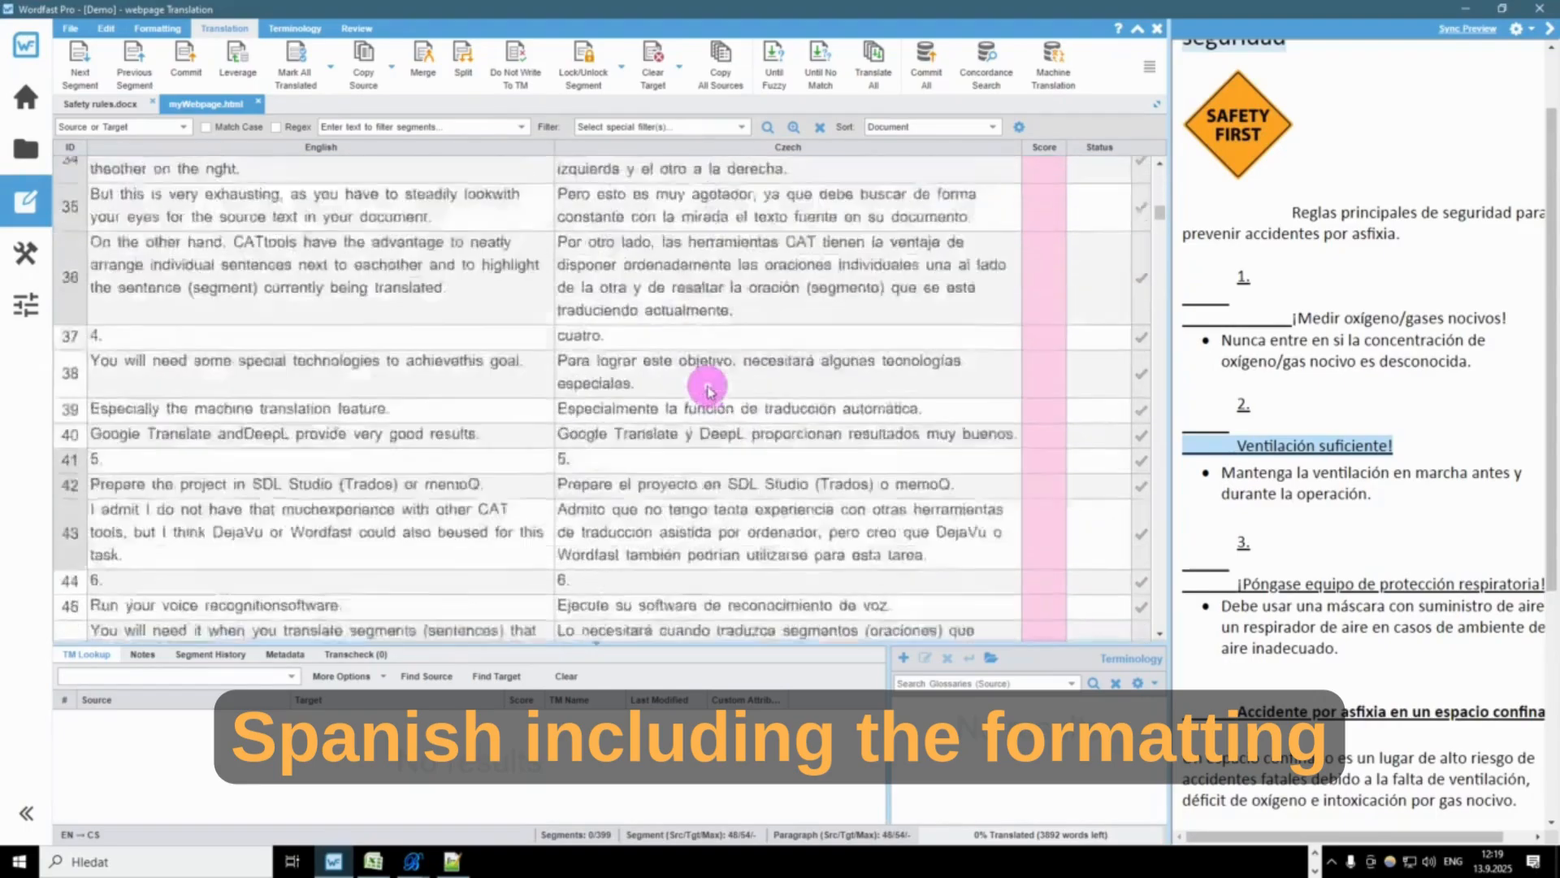
{"action": "scroll", "coordinate": [709, 391], "scroll_direction": "up", "scroll_amount": 11}
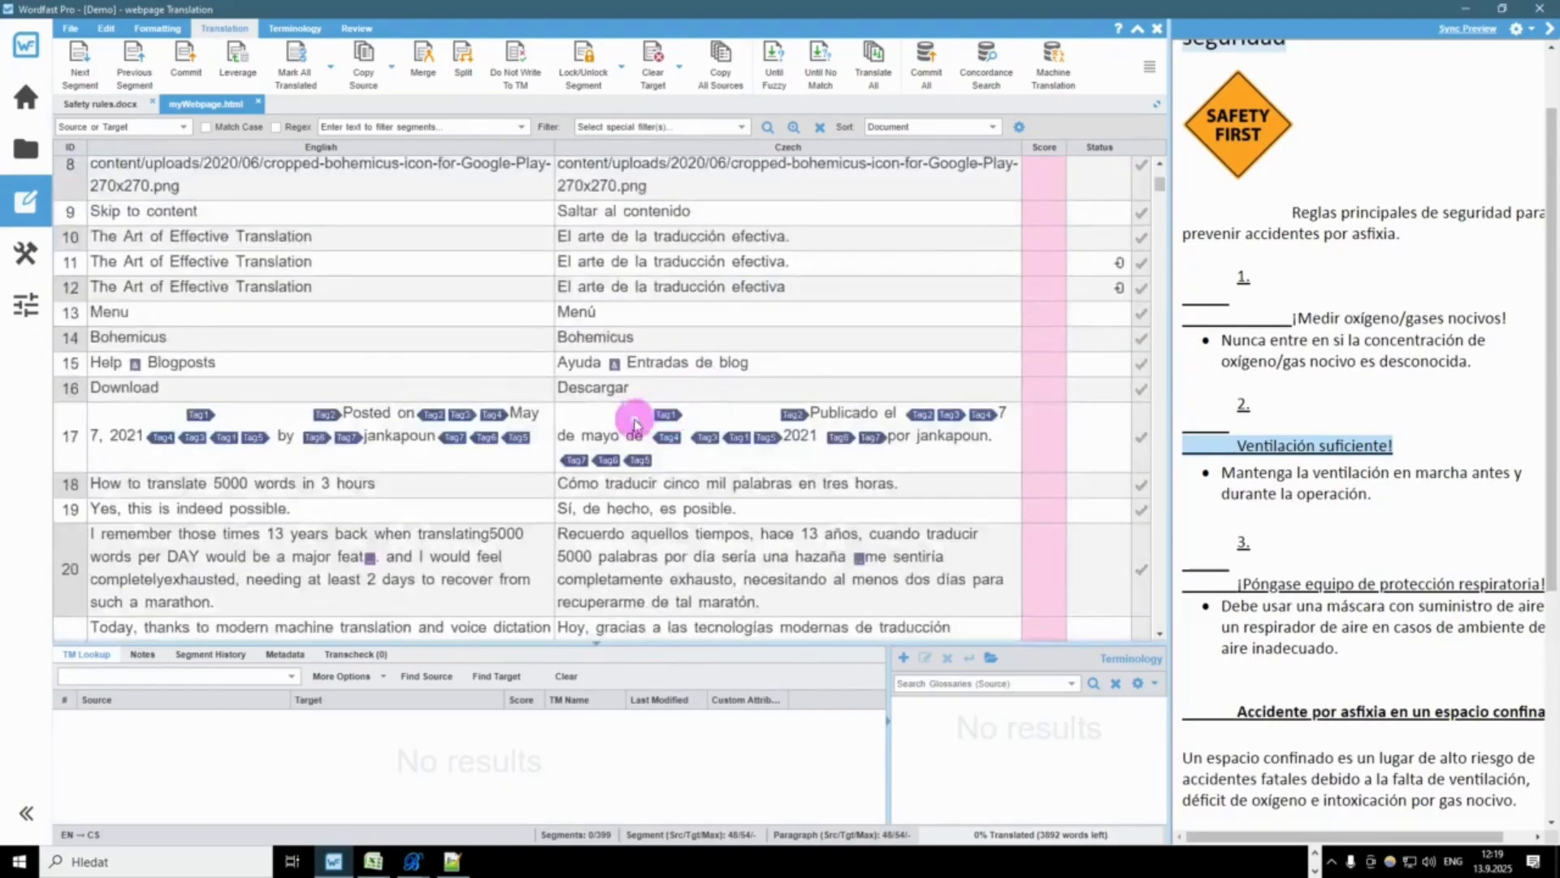